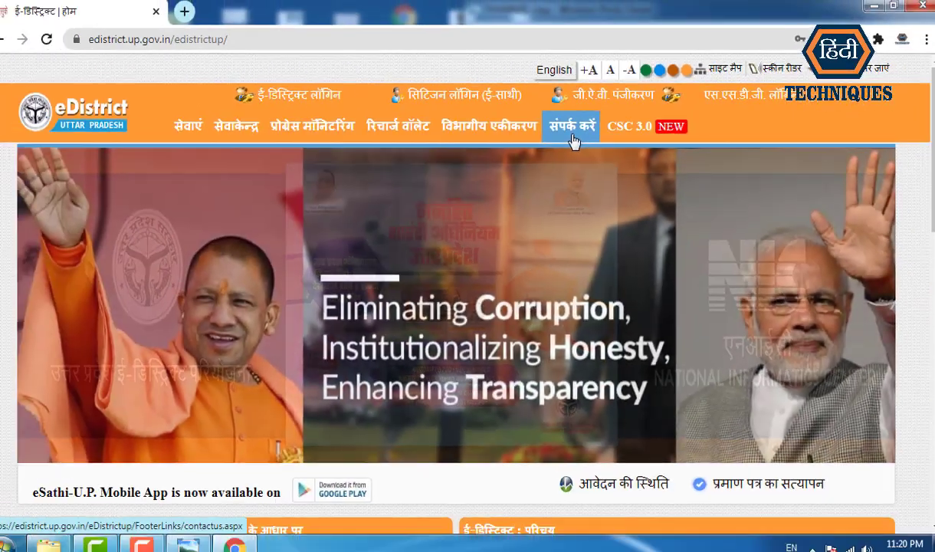
- Open the eDistrict UP contact page and look through the list of District Service Providers
click(340, 337)
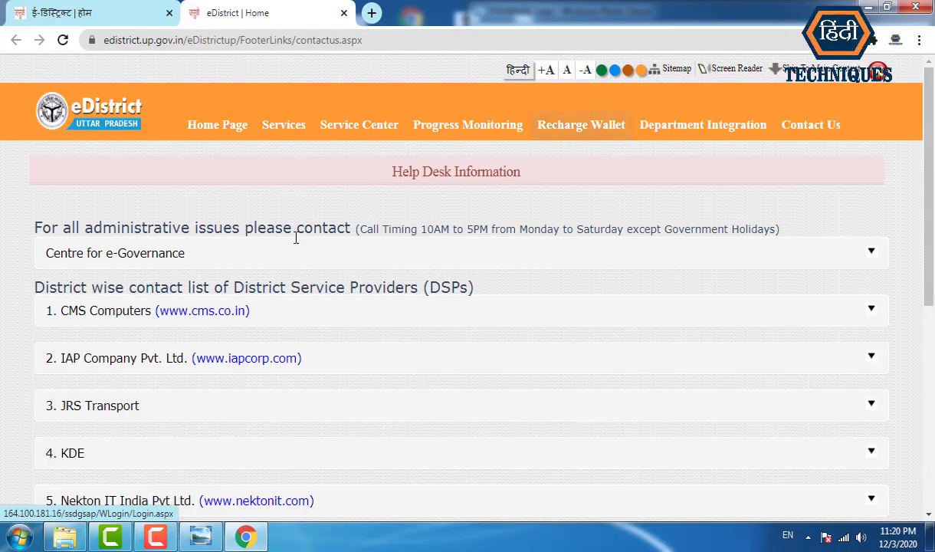
scroll(310, 235, down, 1)
scroll(311, 240, down, 1)
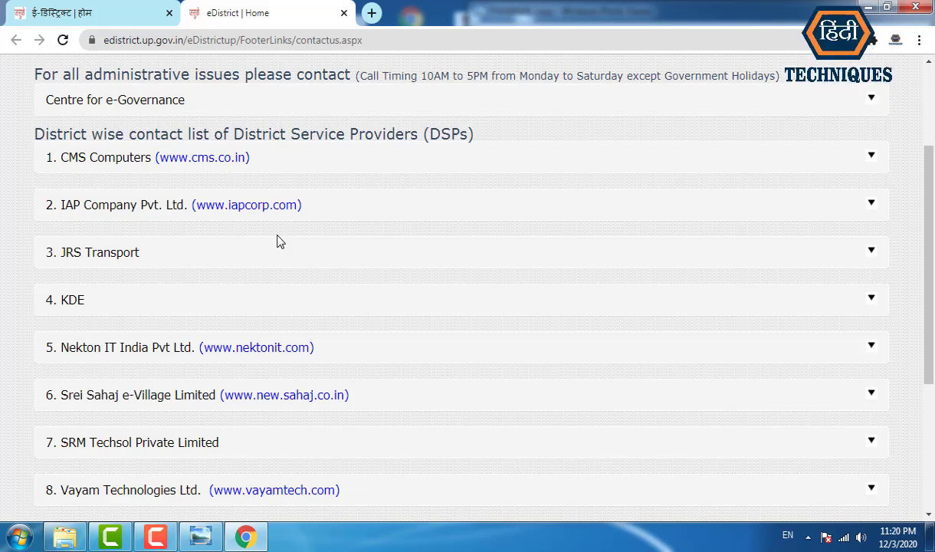
scroll(119, 242, down, 2)
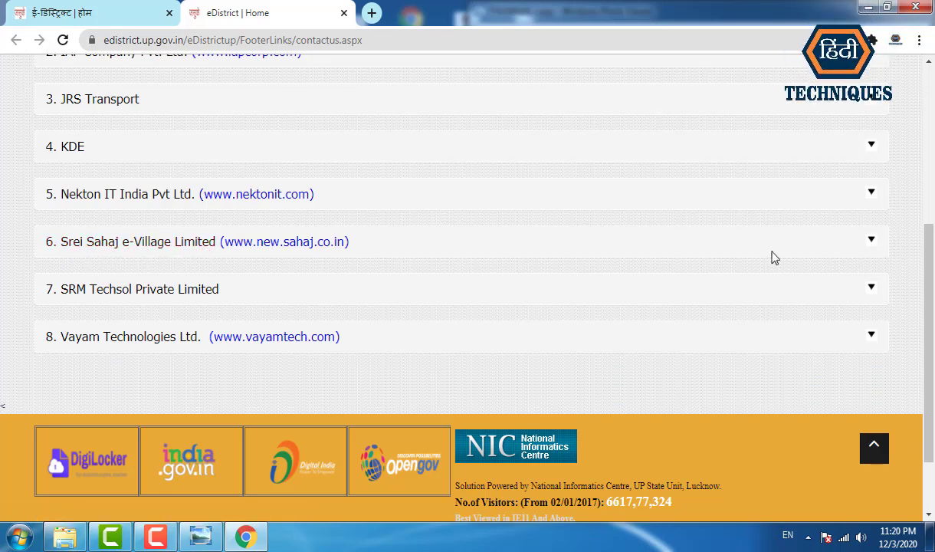
- Expand the Srei Sahaj e-Village Limited contact list, review the districts it covers, and collapse it
click(871, 240)
scroll(775, 234, down, 2)
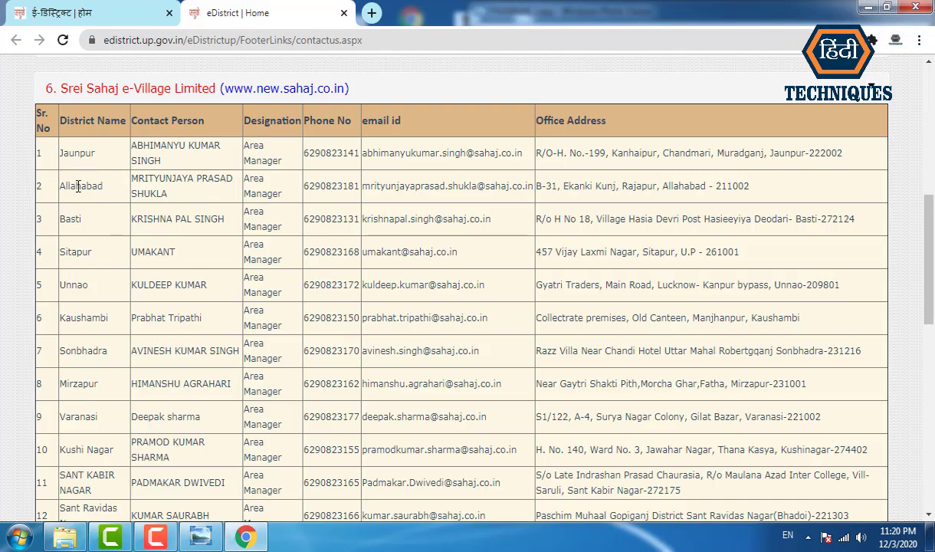
scroll(128, 263, down, 2)
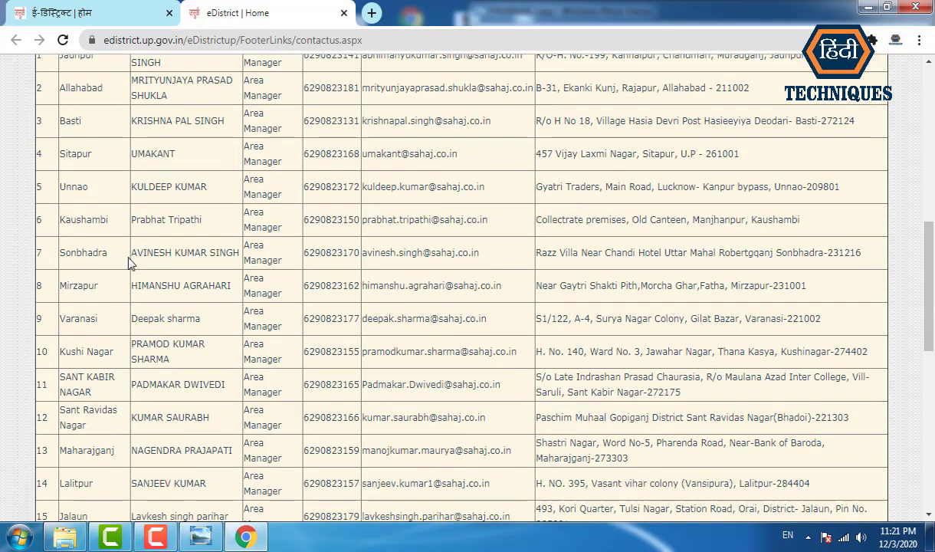
scroll(129, 263, down, 6)
scroll(129, 263, up, 8)
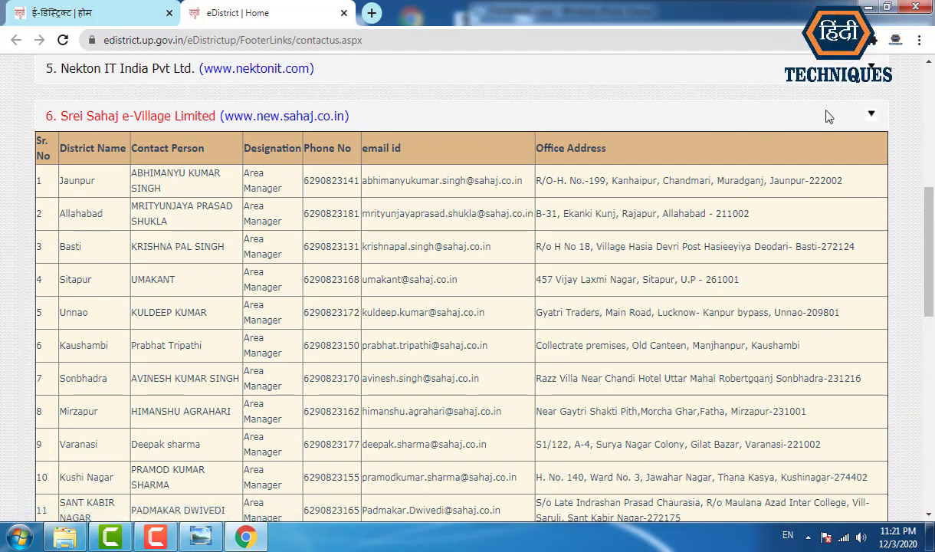
drag(64, 181, 107, 458)
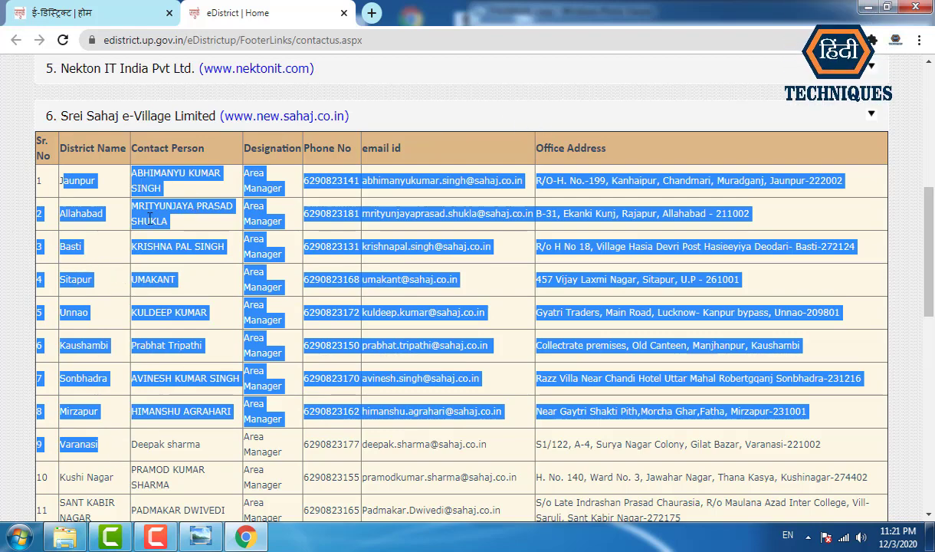
click(871, 116)
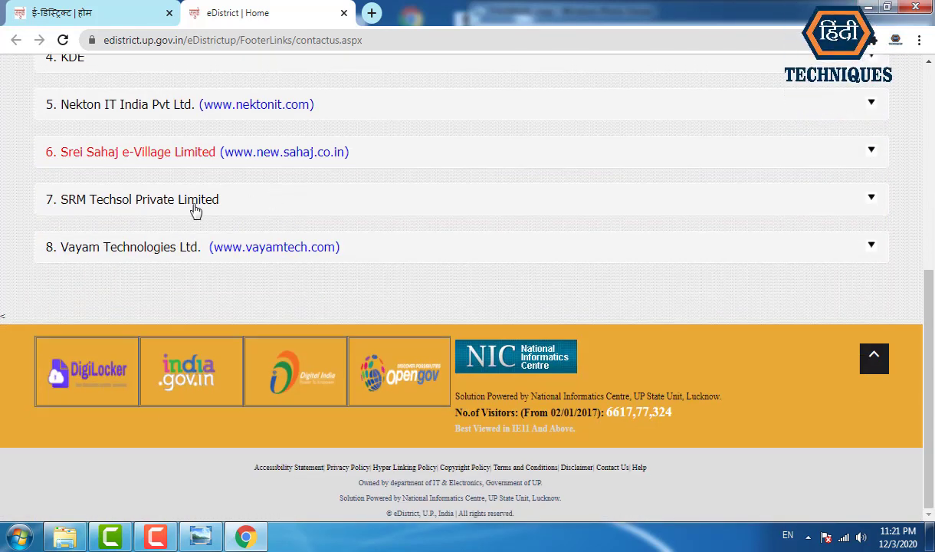
- Expand the Vayam Technologies Ltd. contact list and review the districts it covers
click(871, 247)
scroll(100, 222, down, 1)
drag(62, 235, 80, 495)
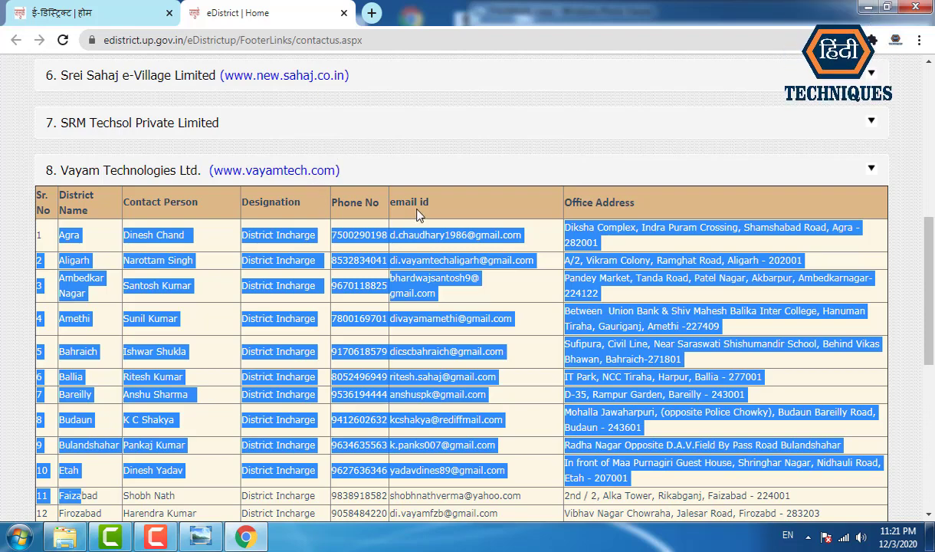
scroll(398, 205, up, 4)
scroll(119, 254, up, 3)
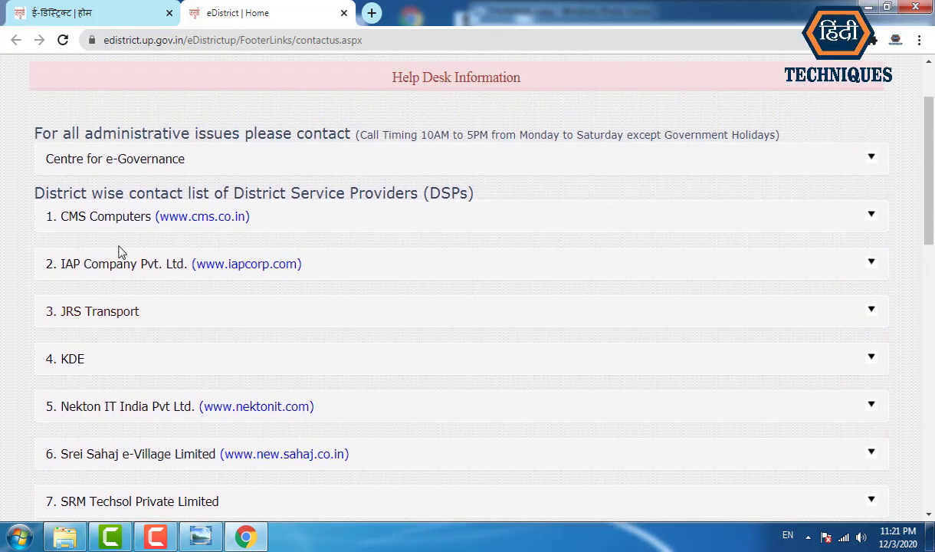
- Close the help desk contact page and open the CSC 3.0 page from the eDistrict home page
click(100, 12)
click(307, 13)
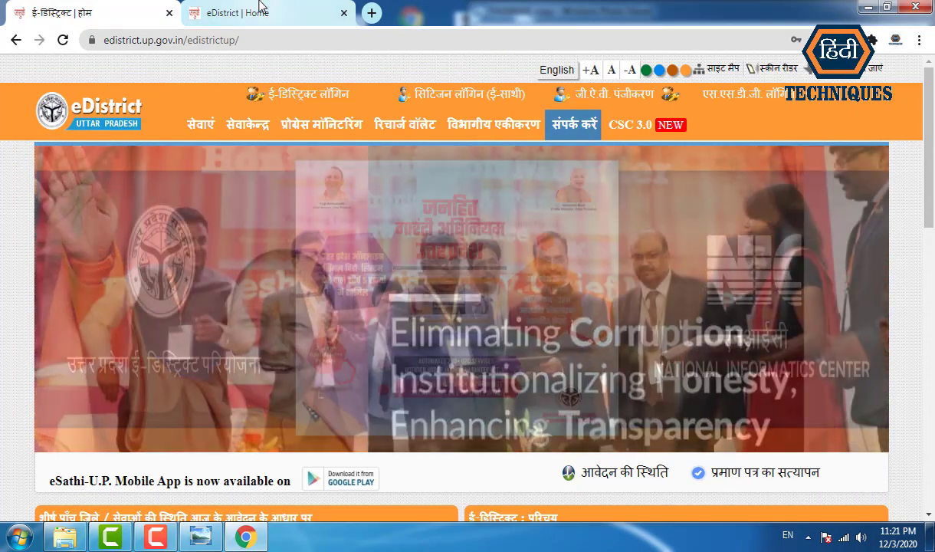
click(343, 14)
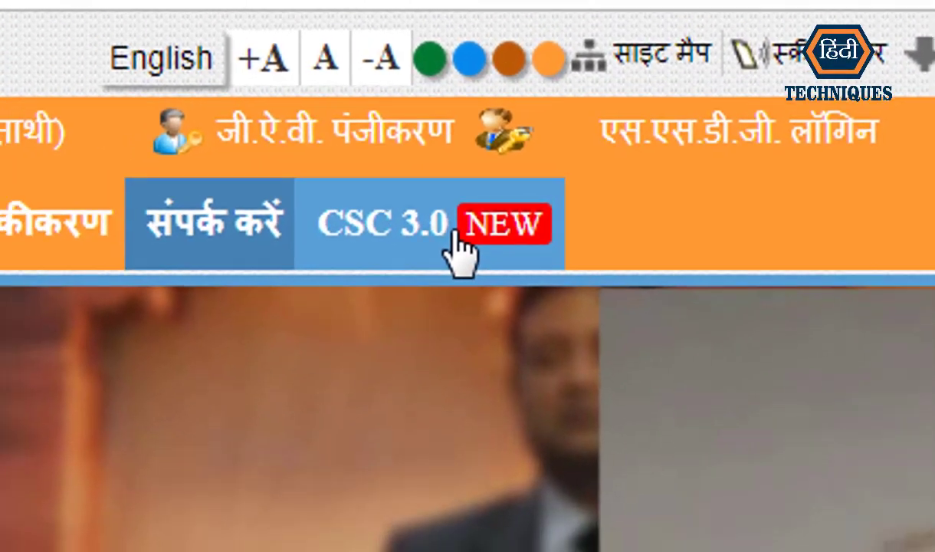
click(455, 234)
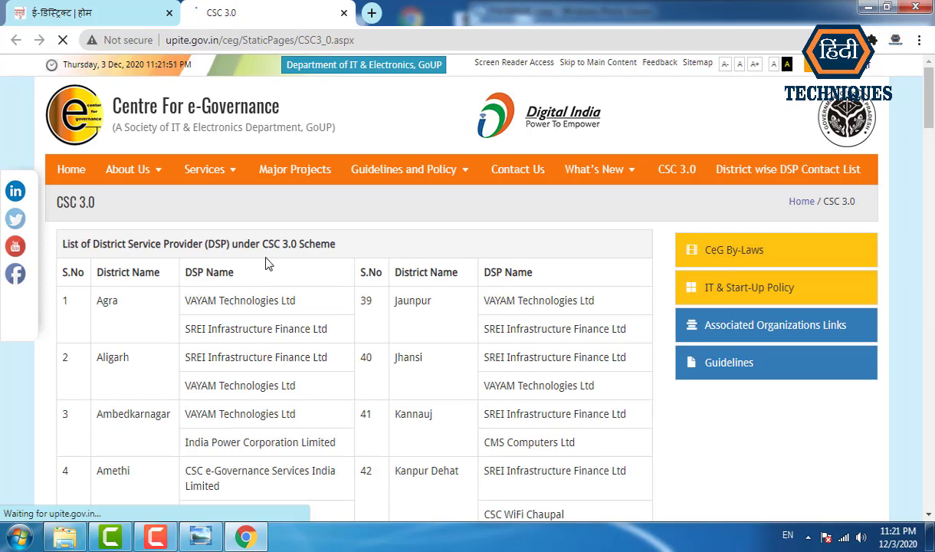
- Look through the table of District Service Providers under the CSC 3.0 scheme for each district
scroll(267, 263, down, 1)
drag(121, 274, 118, 400)
click(204, 349)
scroll(204, 345, up, 5)
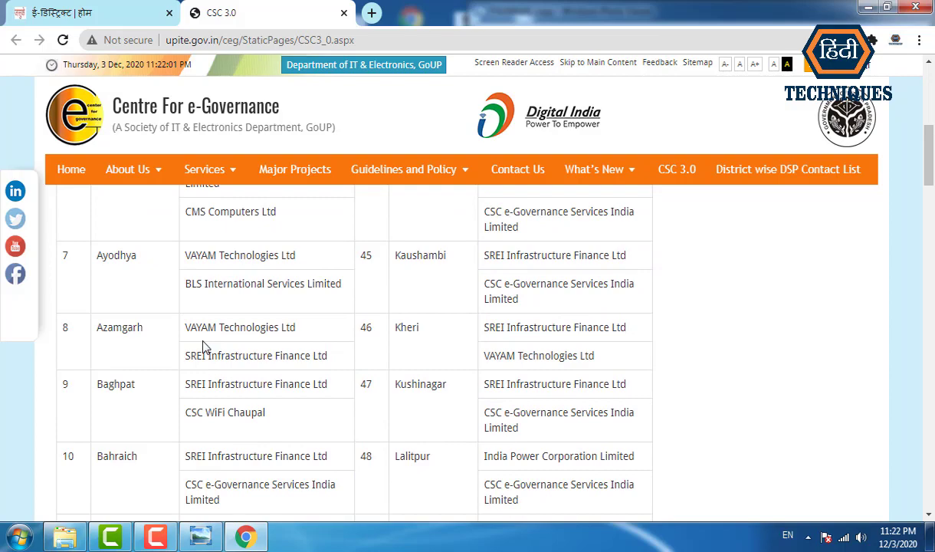
scroll(204, 349, down, 2)
scroll(211, 345, down, 2)
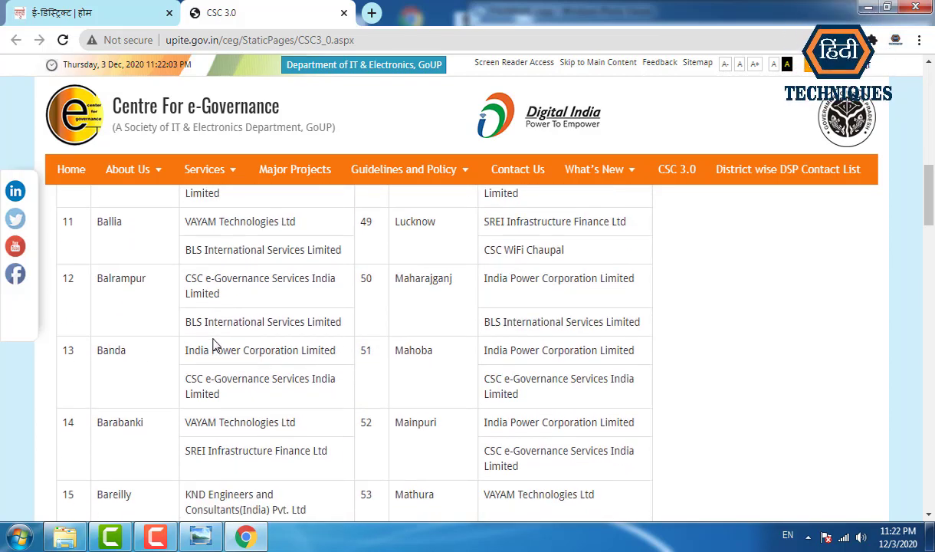
scroll(250, 316, down, 2)
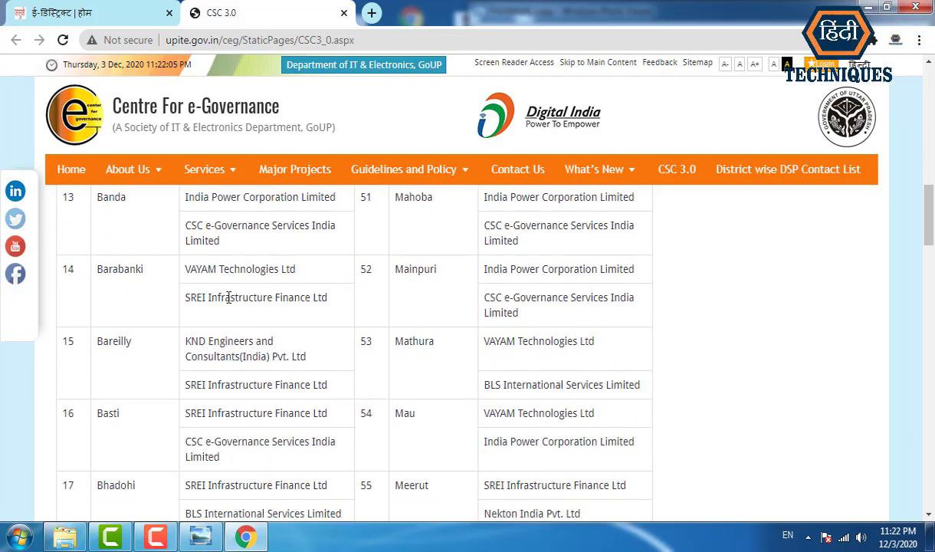
scroll(222, 295, up, 5)
scroll(227, 312, up, 6)
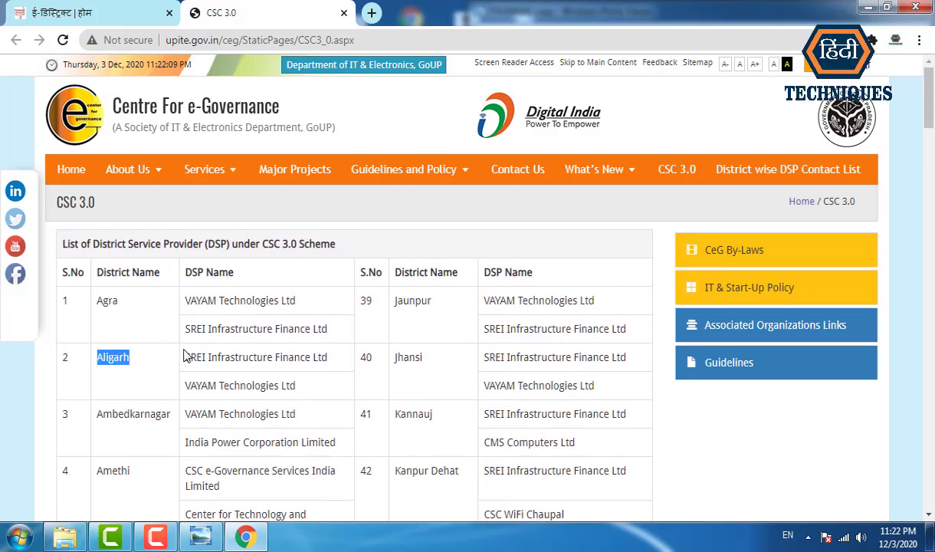
- Examine which service providers are assigned to Aligarh, Agra, Jaunpur and Ambedkarnagar in the CSC 3.0 list
drag(210, 357, 320, 360)
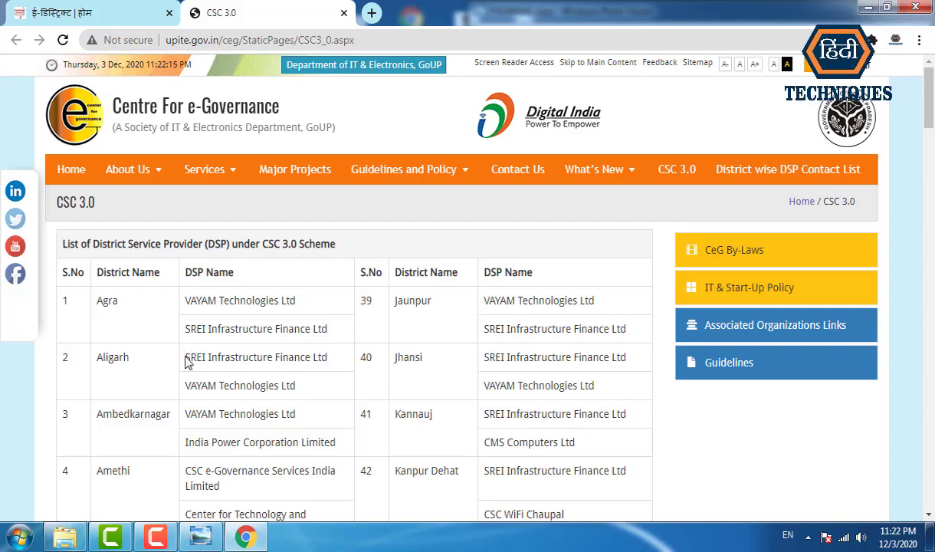
drag(187, 362, 306, 389)
double_click(99, 300)
drag(367, 301, 367, 330)
scroll(334, 338, down, 1)
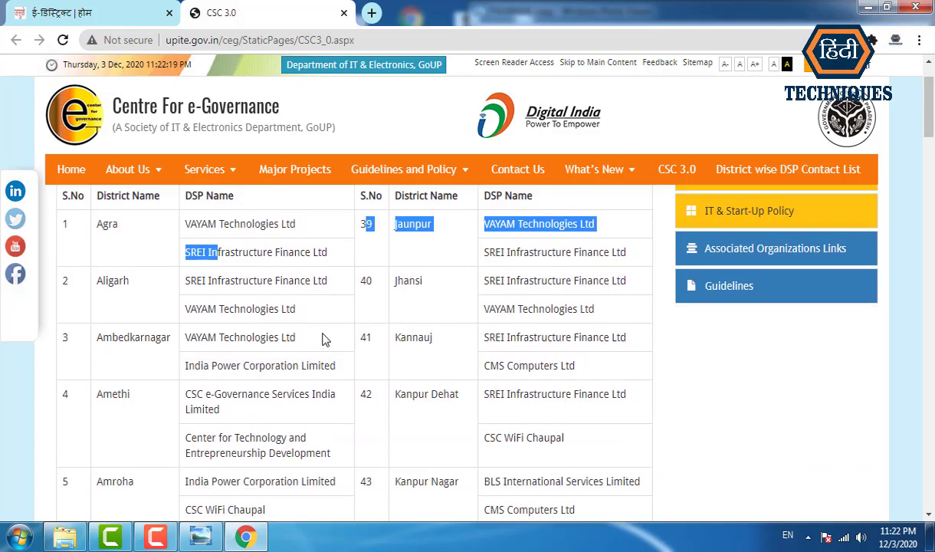
drag(189, 338, 254, 338)
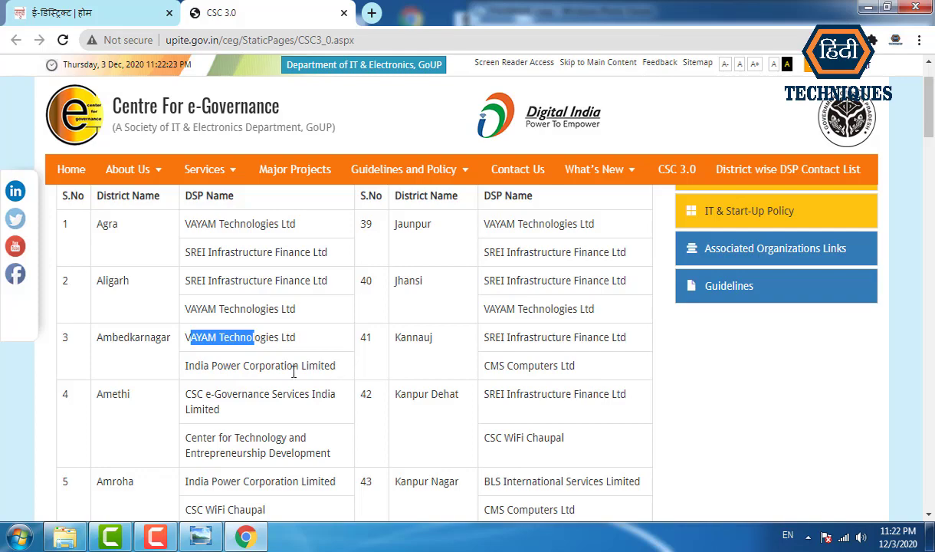
scroll(294, 371, down, 2)
scroll(295, 330, up, 3)
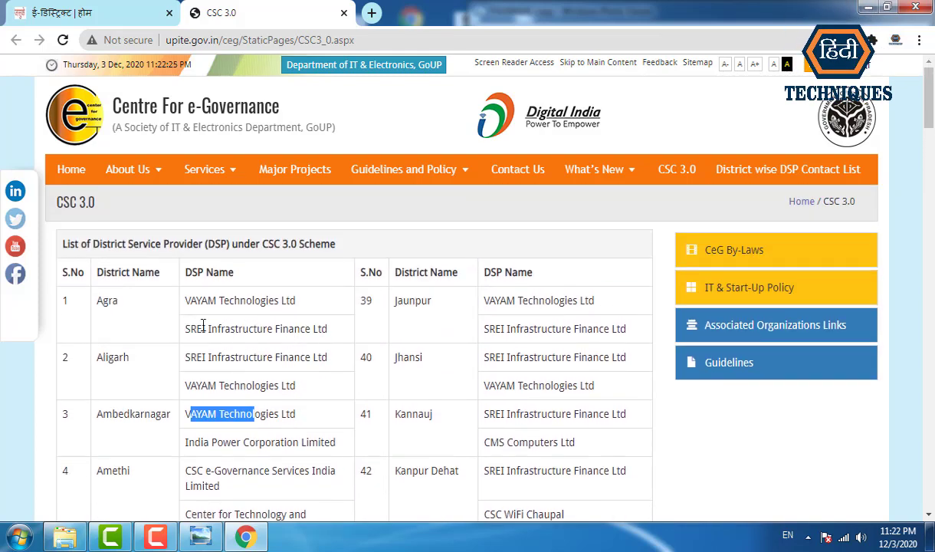
drag(187, 329, 275, 331)
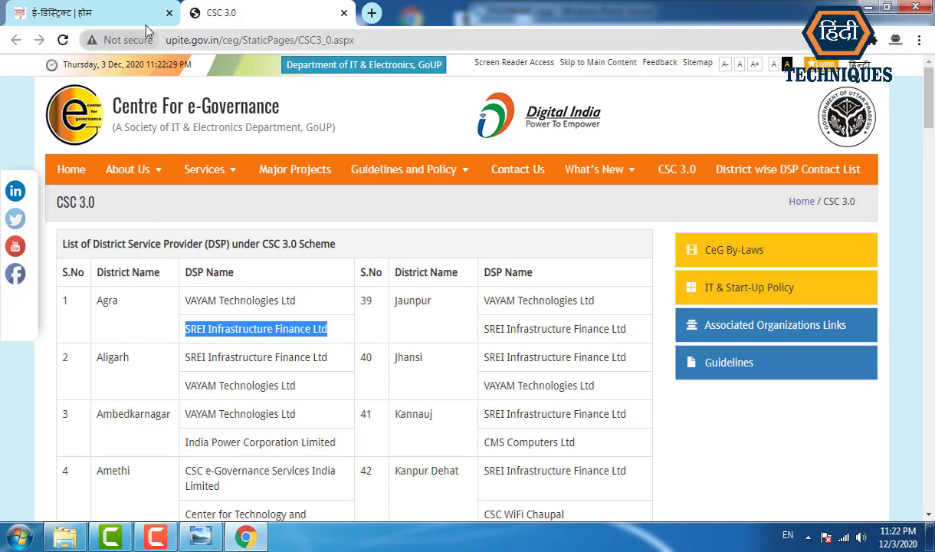
- Search Google for "sahaj" in a new tab and open the retail.sahaj.co.in home page
click(371, 13)
click(349, 39)
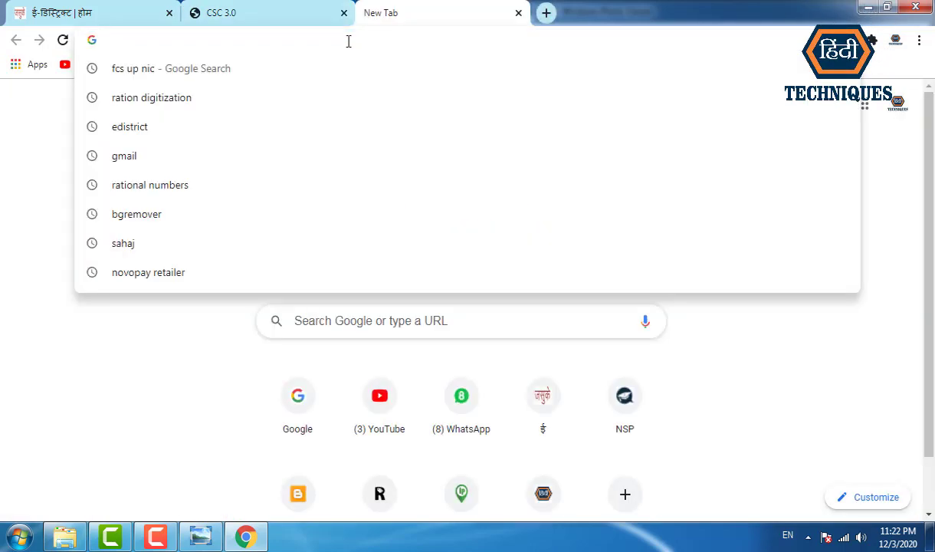
text(sarkariresult.com)
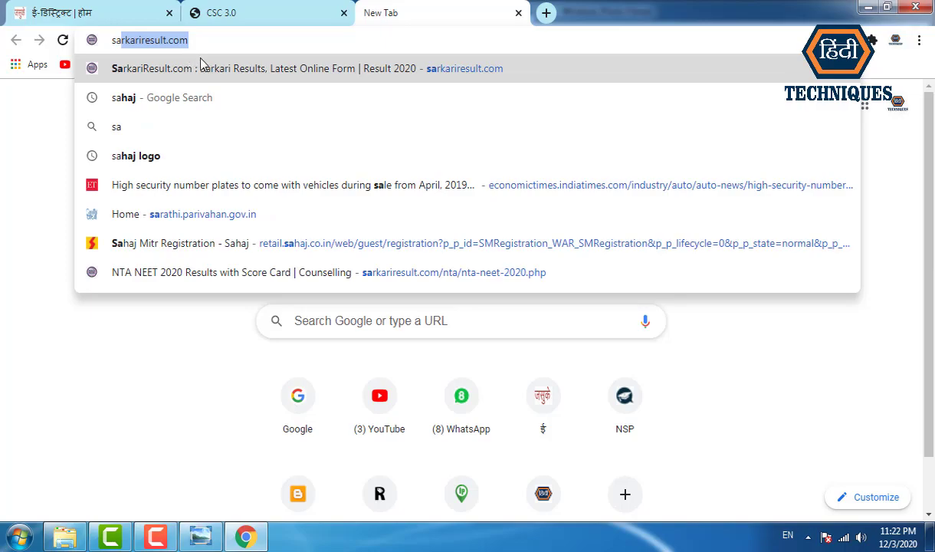
click(141, 96)
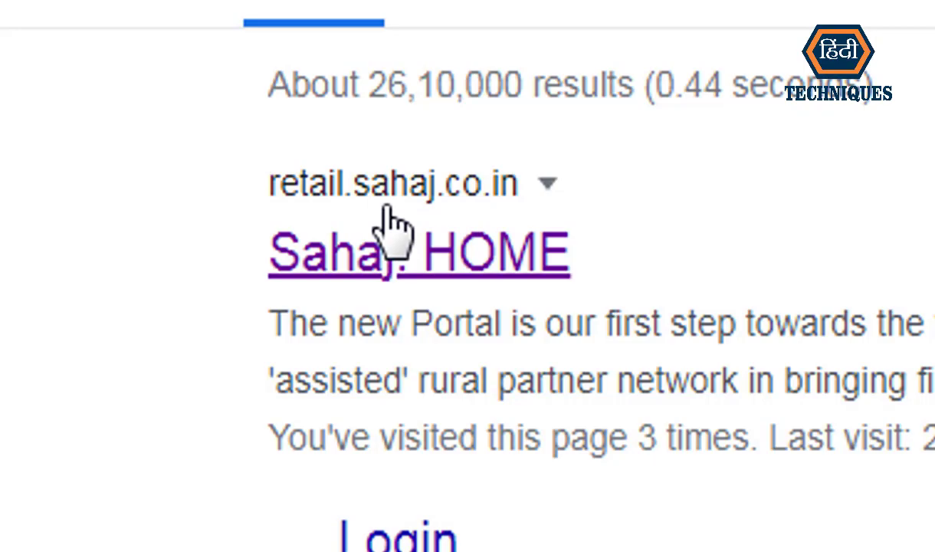
click(460, 219)
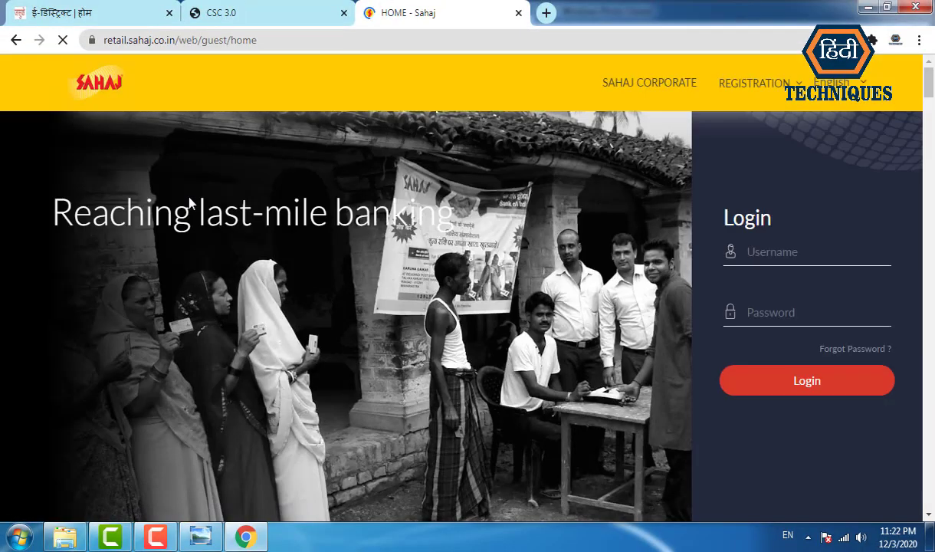
- Start a new registration on the Sahaj portal and skip the referral programme to reach the registration form
scroll(448, 212, down, 4)
scroll(543, 288, up, 4)
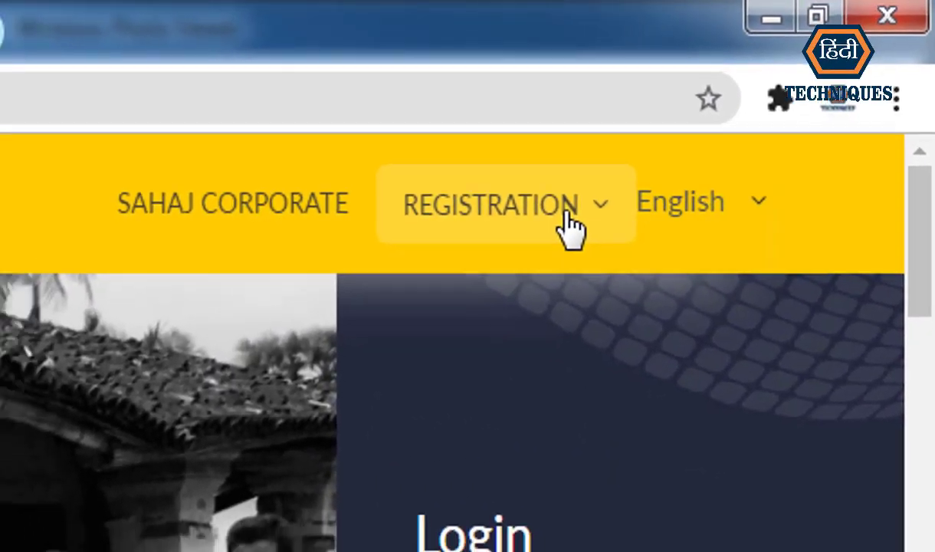
click(546, 242)
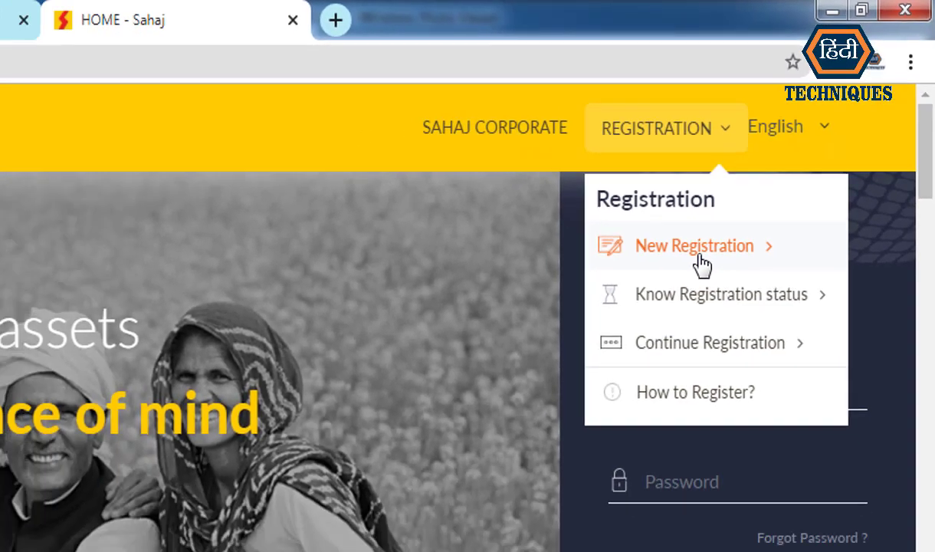
click(650, 318)
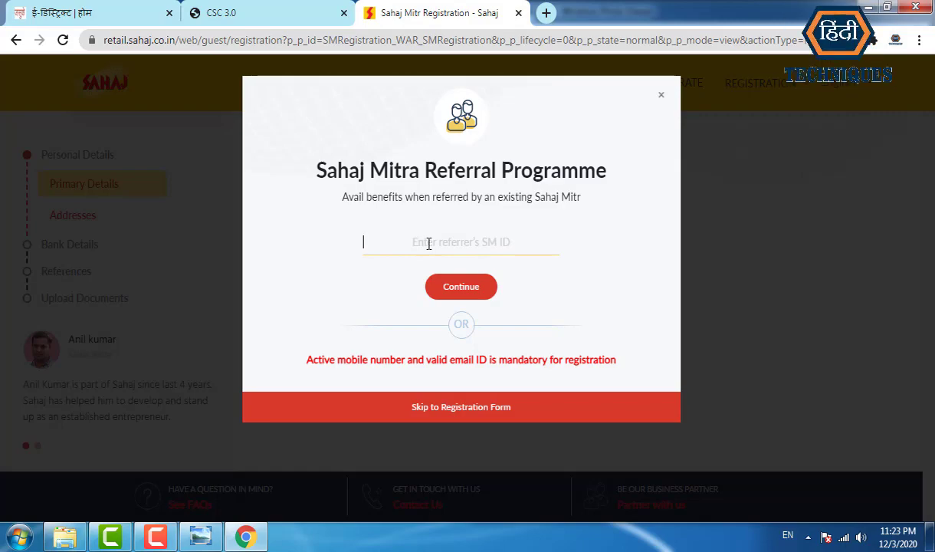
click(424, 408)
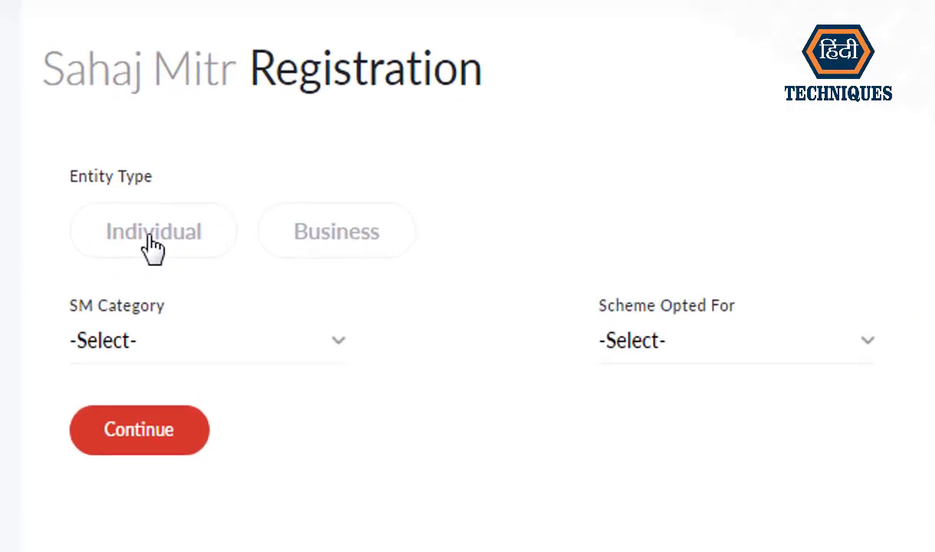
- Set the entity type to Individual and the SM category to Sahaj Mitr in the registration form
click(167, 247)
click(324, 244)
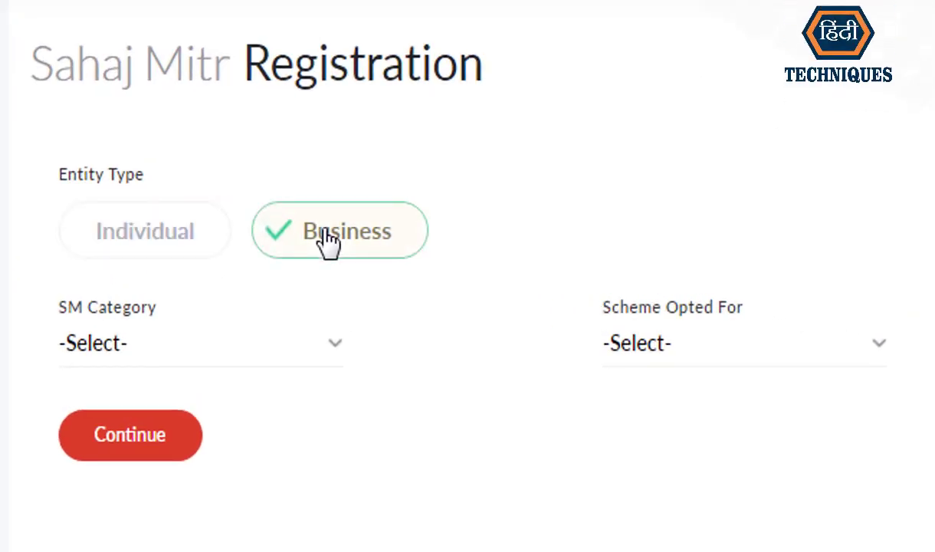
click(143, 246)
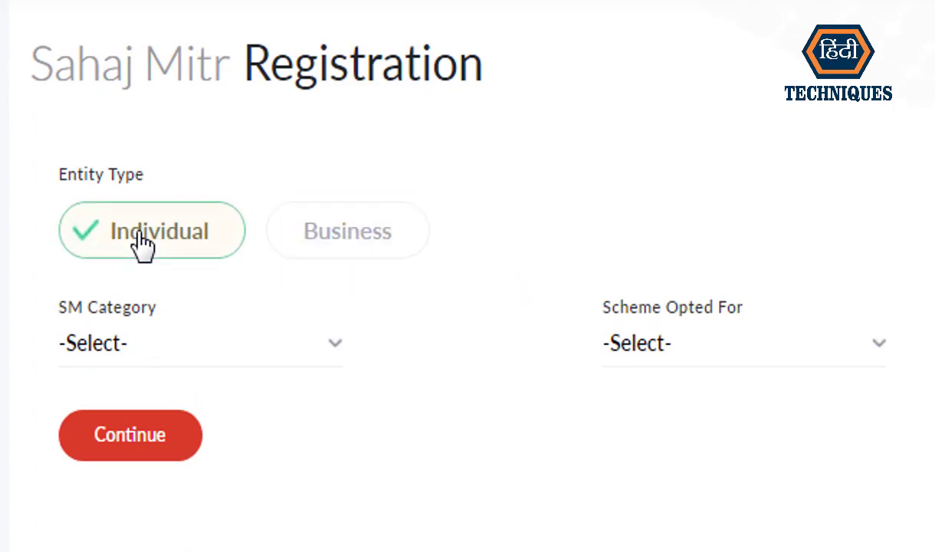
click(92, 203)
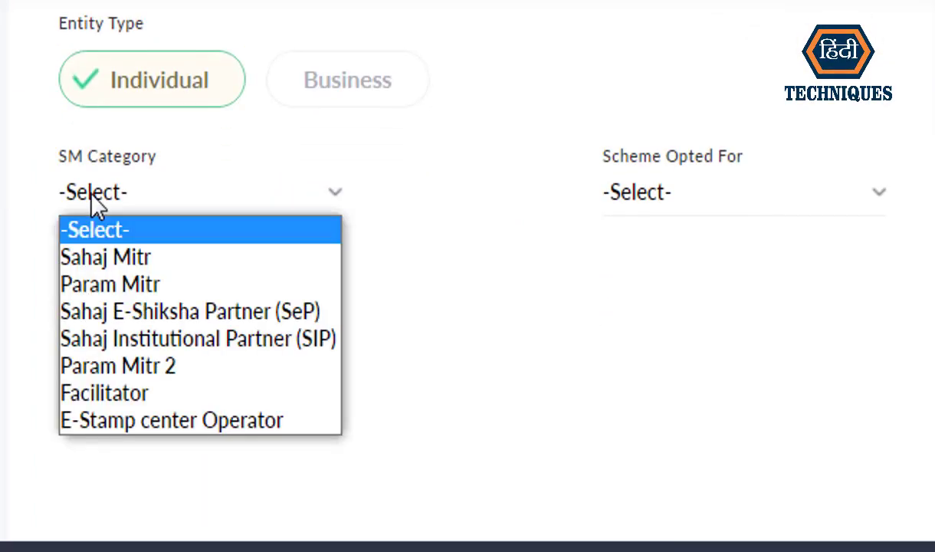
click(84, 258)
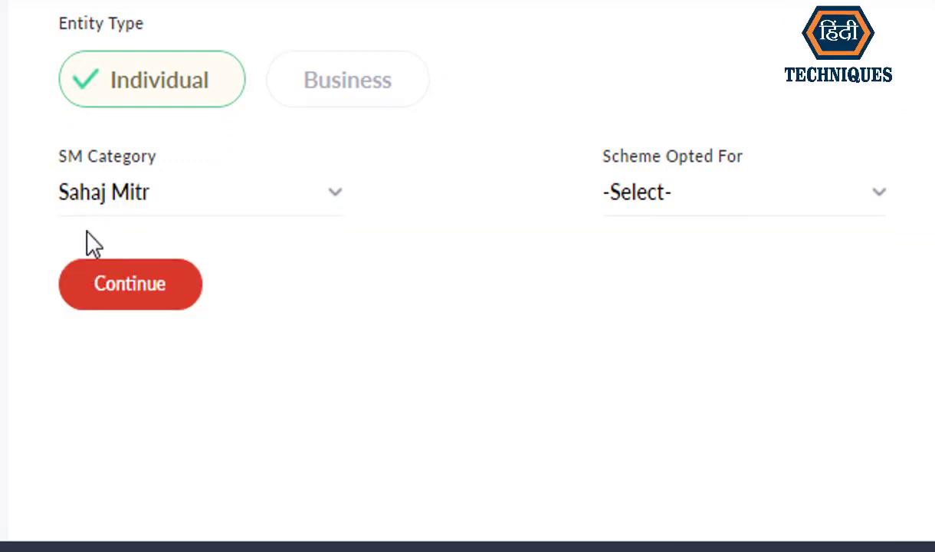
- Set the scheme opted for to Urban and continue to the personal details part of the form
click(697, 201)
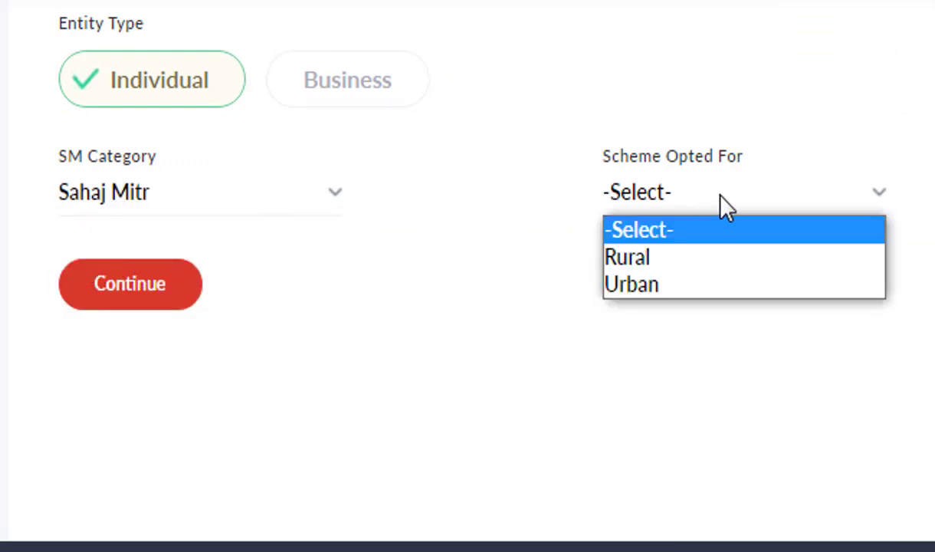
click(651, 287)
click(120, 291)
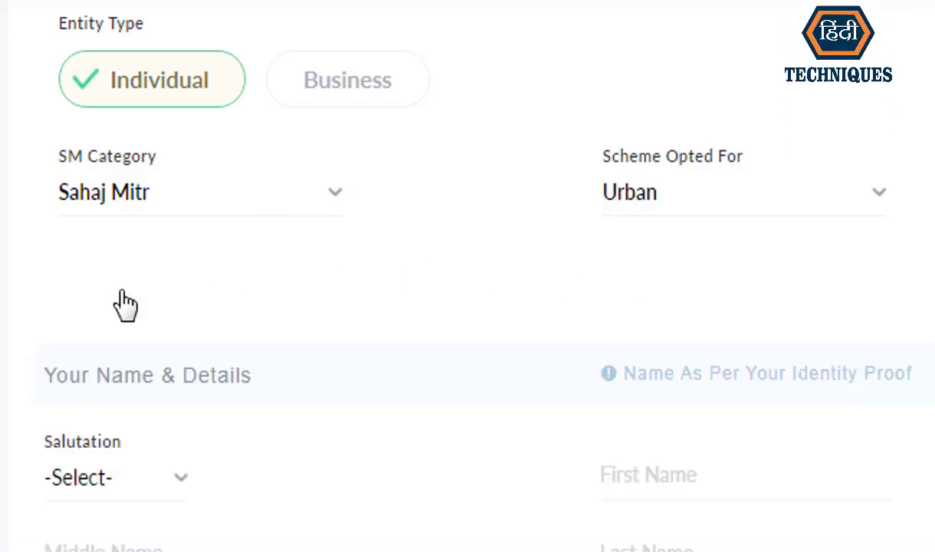
- Look through the name and details fields, including the salutation, gender, marital status and nationality options
scroll(307, 322, down, 4)
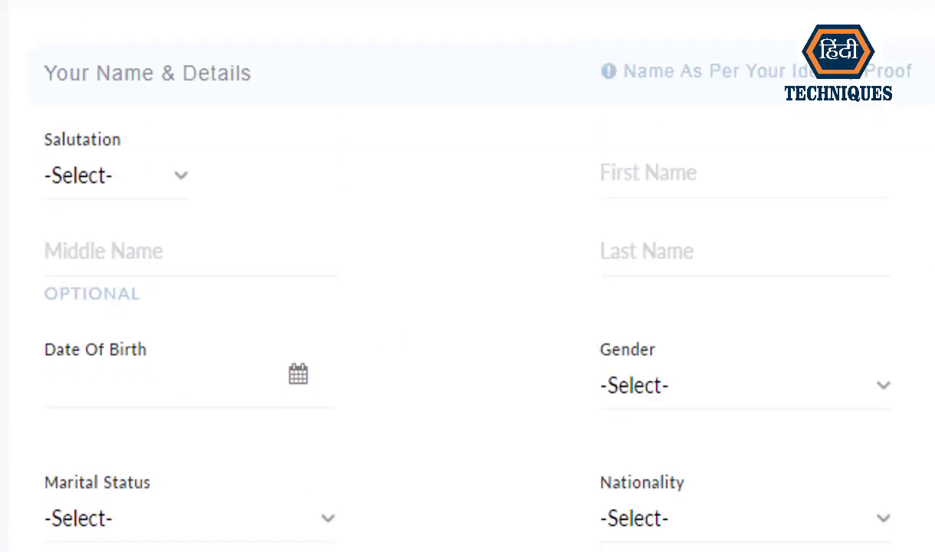
scroll(468, 307, down, 1)
scroll(468, 307, up, 1)
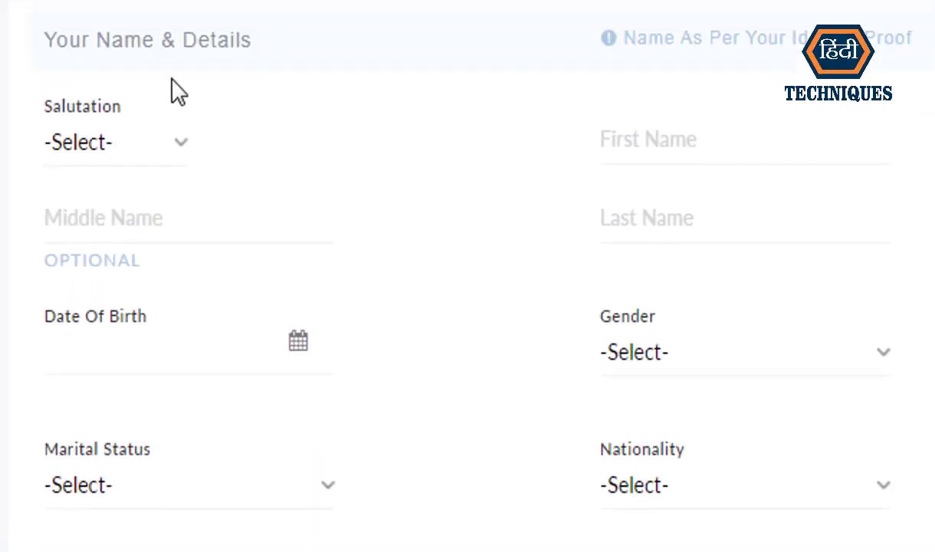
click(105, 146)
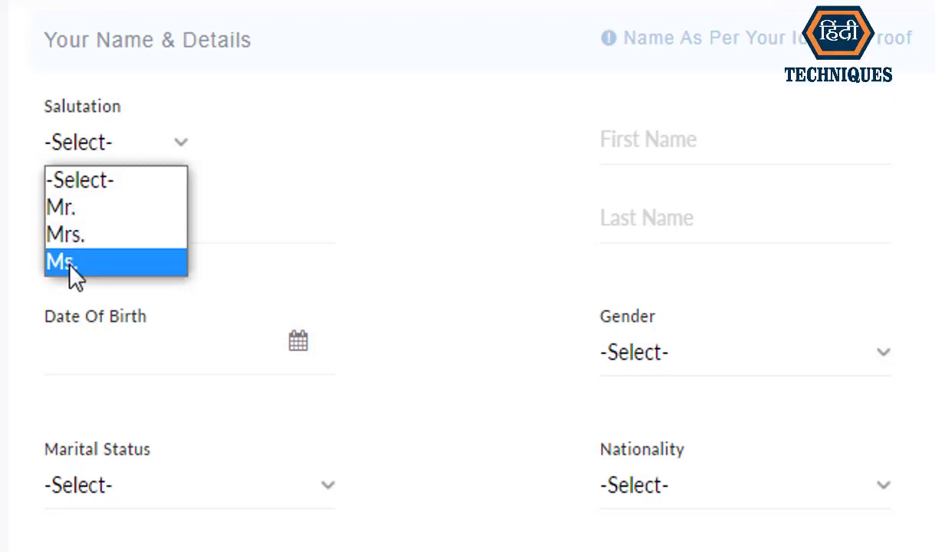
click(85, 180)
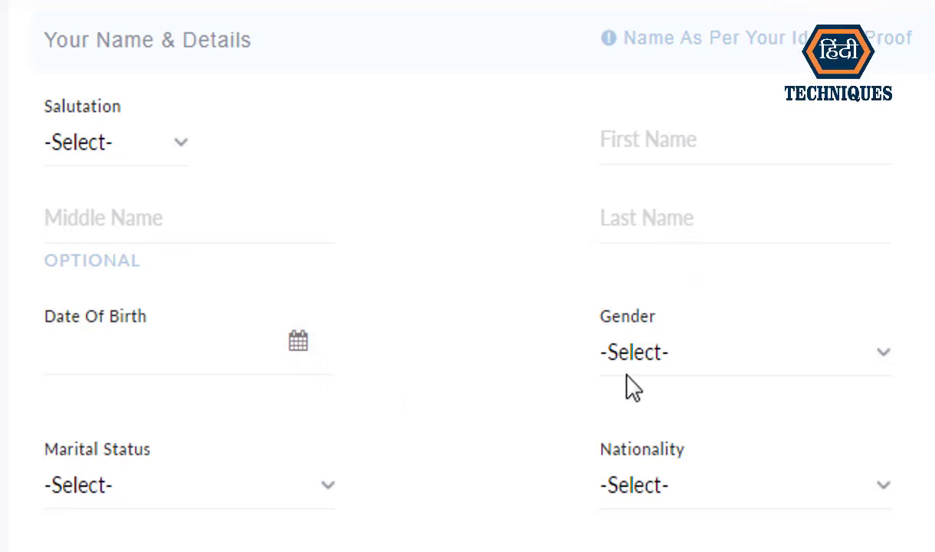
click(663, 357)
click(29, 434)
click(244, 487)
click(708, 494)
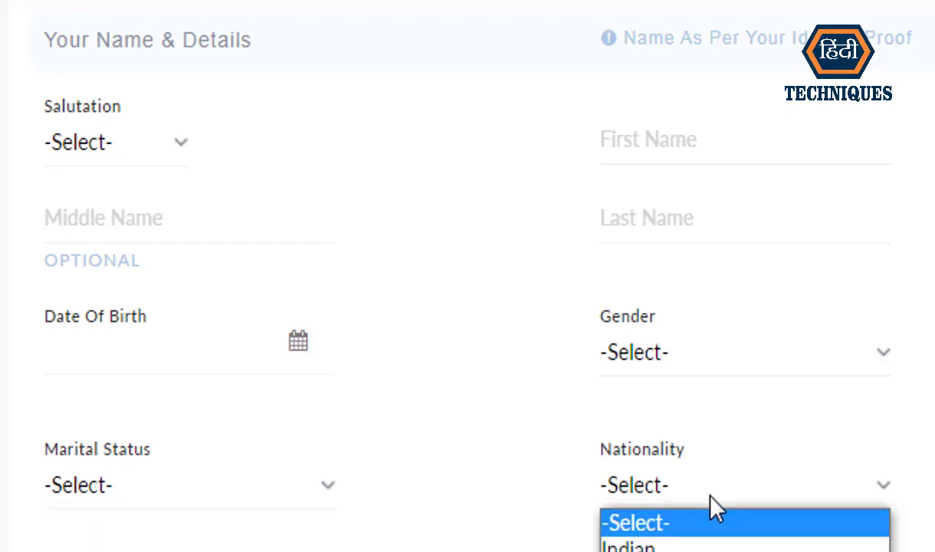
click(699, 529)
- Fill in the applicant's mobile number and email address from a saved browser entry
scroll(194, 470, down, 4)
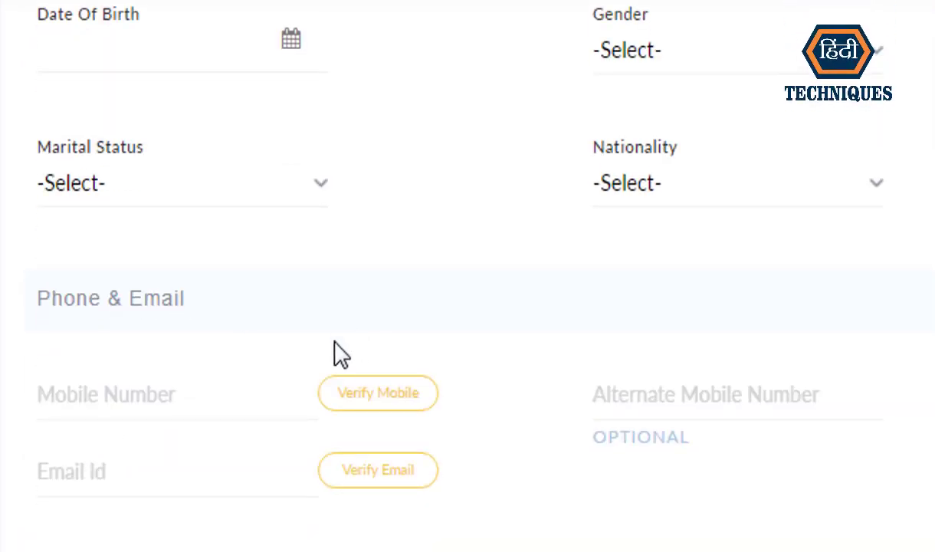
scroll(227, 326, down, 4)
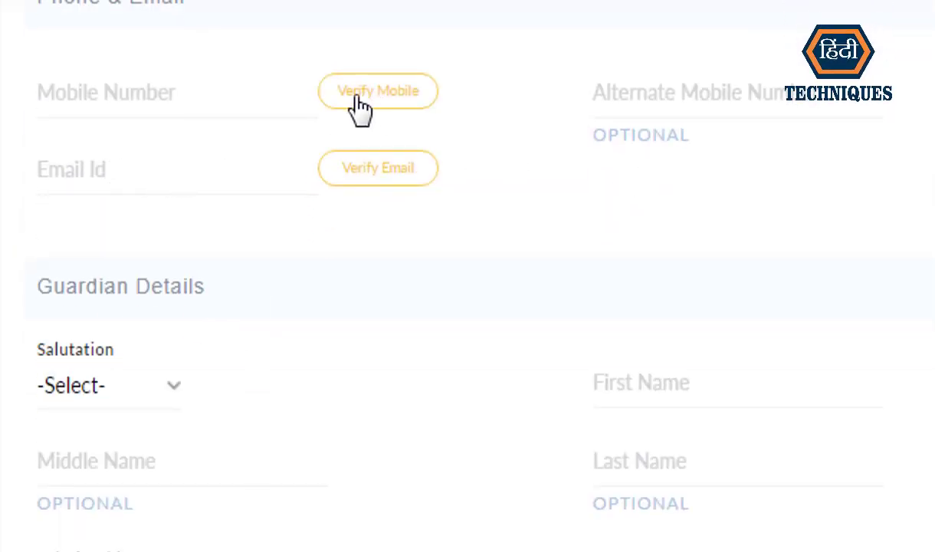
click(115, 93)
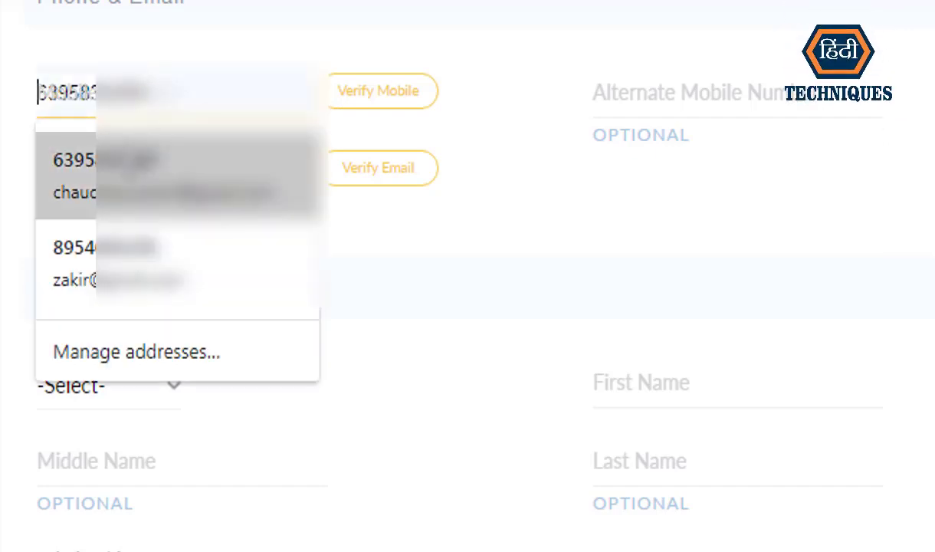
click(154, 172)
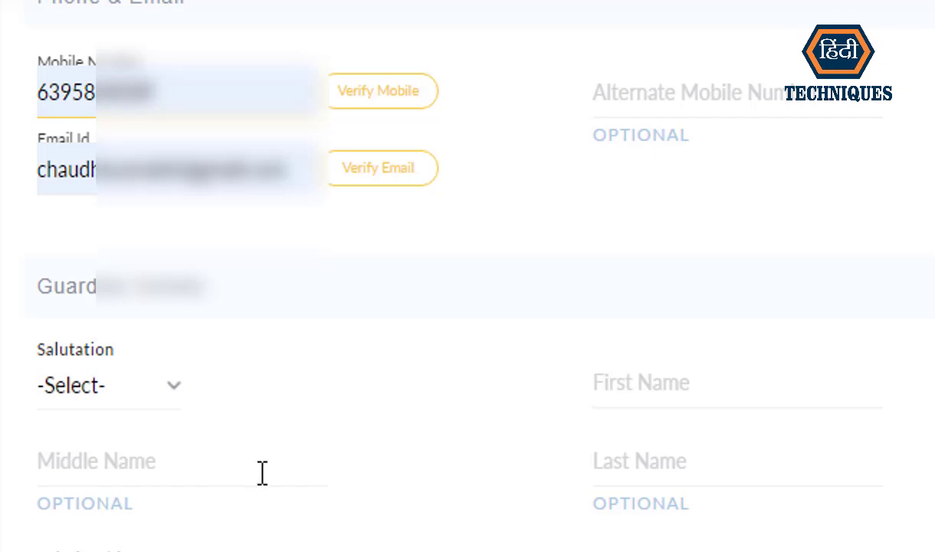
- Complete the guardian details with salutation Mr. and relationship Spouse, and save the primary details to continue to the addresses
click(212, 441)
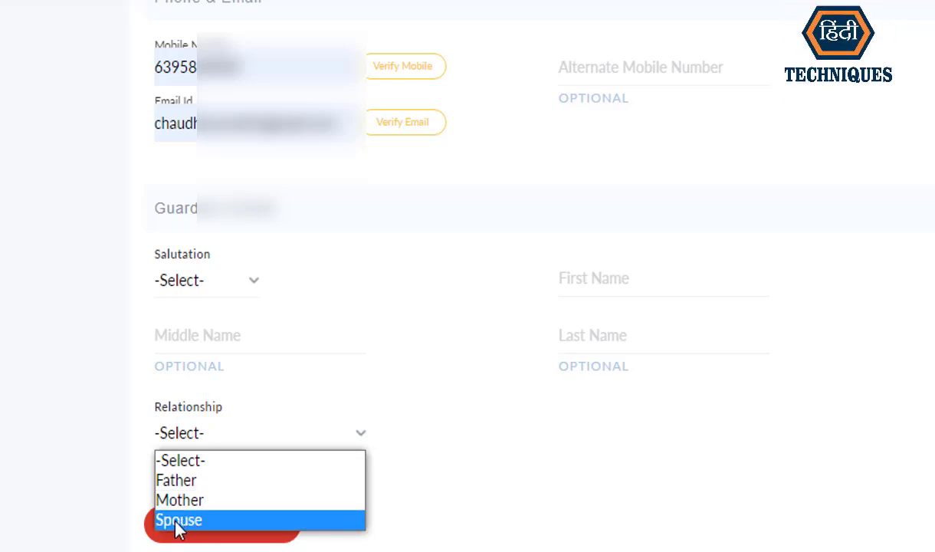
click(882, 332)
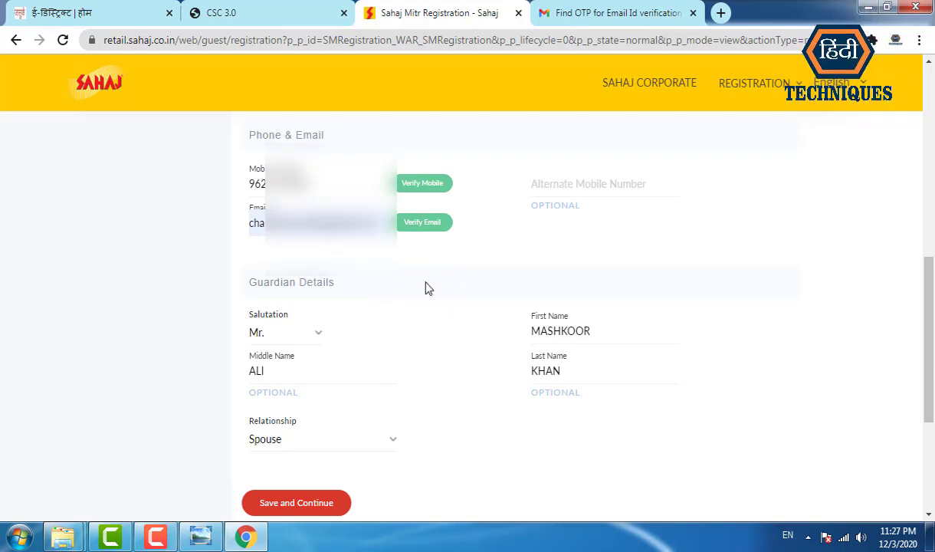
click(280, 506)
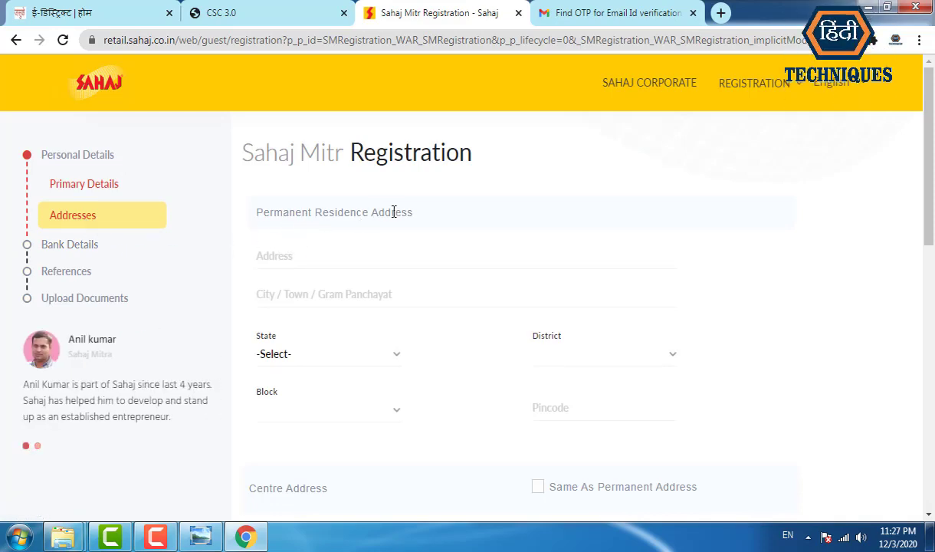
- Look through the permanent residence address fields for address, city, state, district, block and pincode
scroll(933, 216, down, 1)
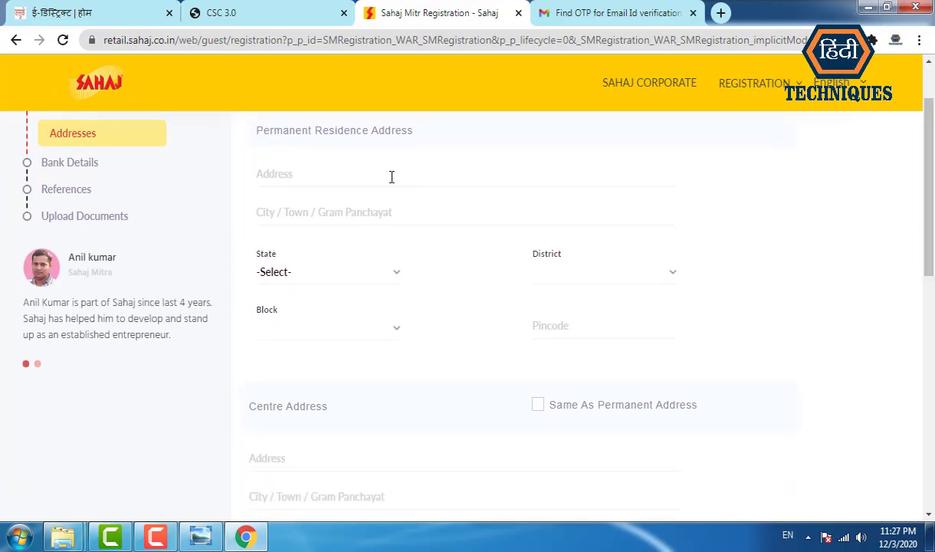
click(330, 179)
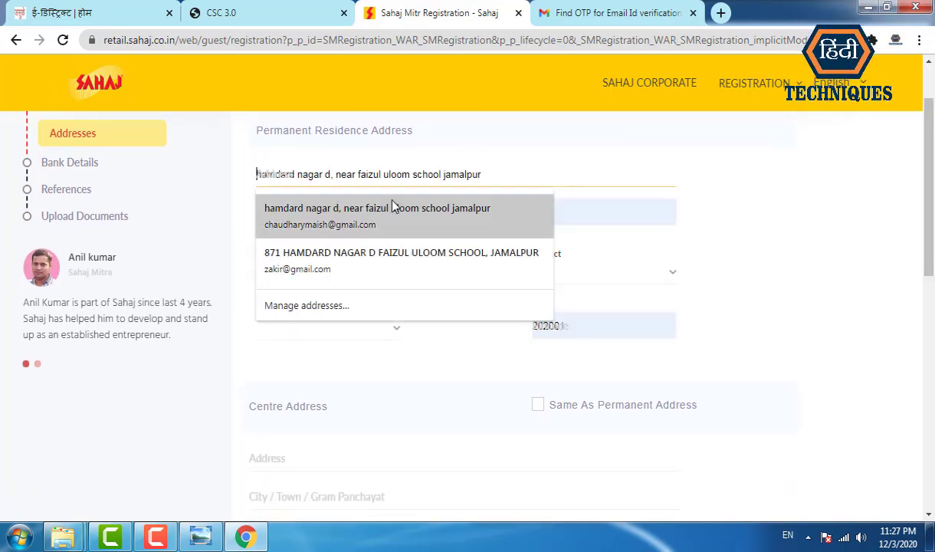
click(217, 215)
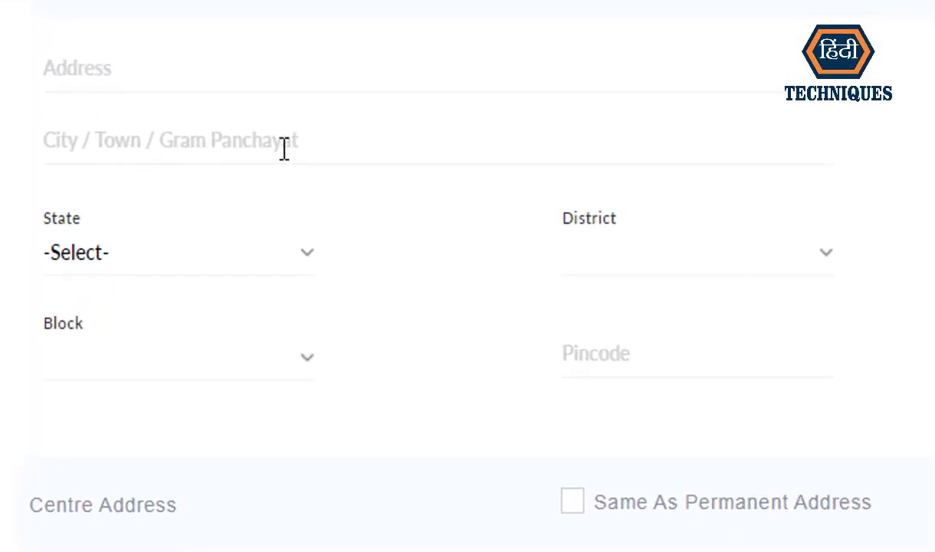
click(145, 265)
click(617, 249)
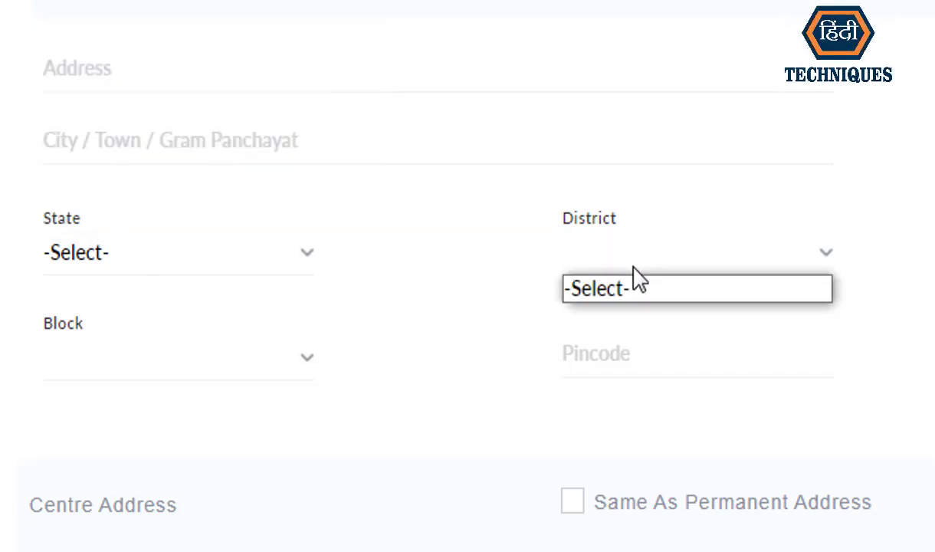
click(140, 352)
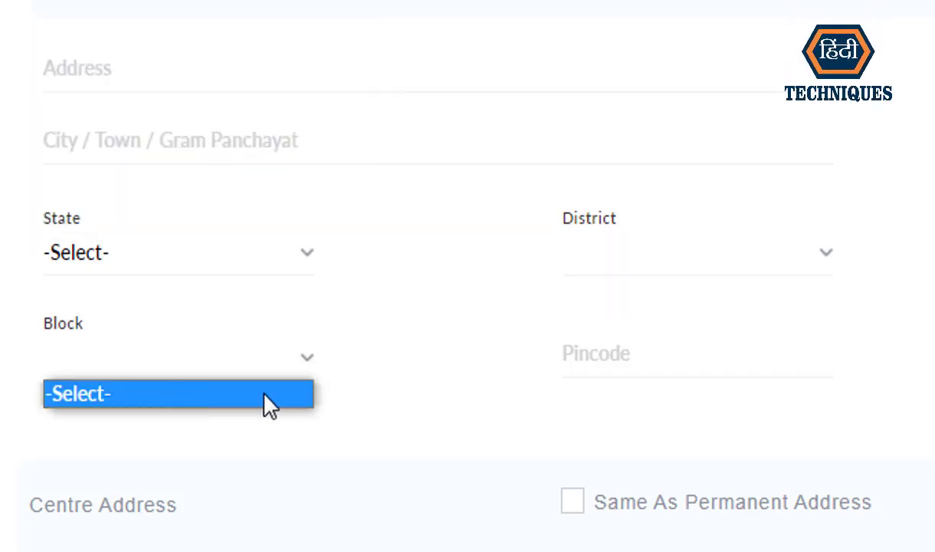
click(627, 355)
click(354, 361)
scroll(345, 379, down, 4)
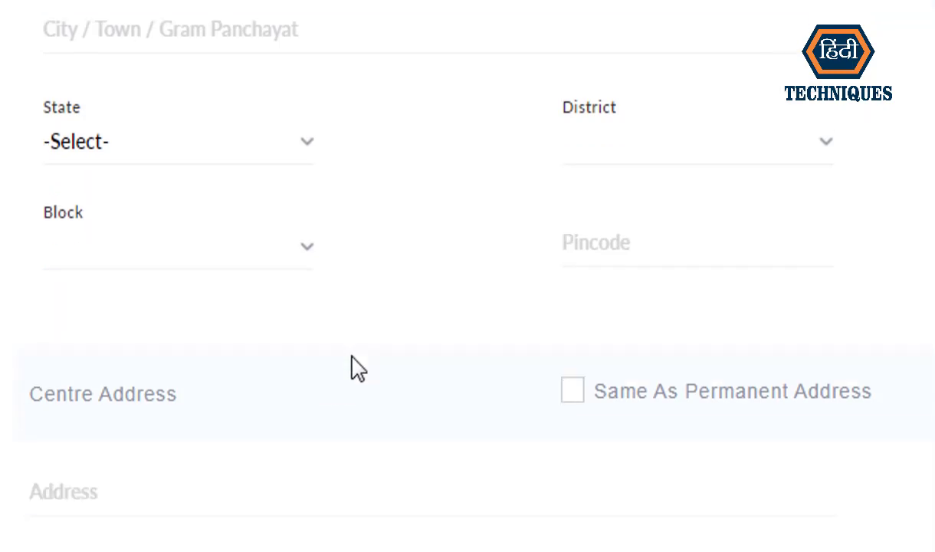
- Look through the centre address, ownership and property type fields and the centre's latitude and longitude section
drag(30, 217, 183, 226)
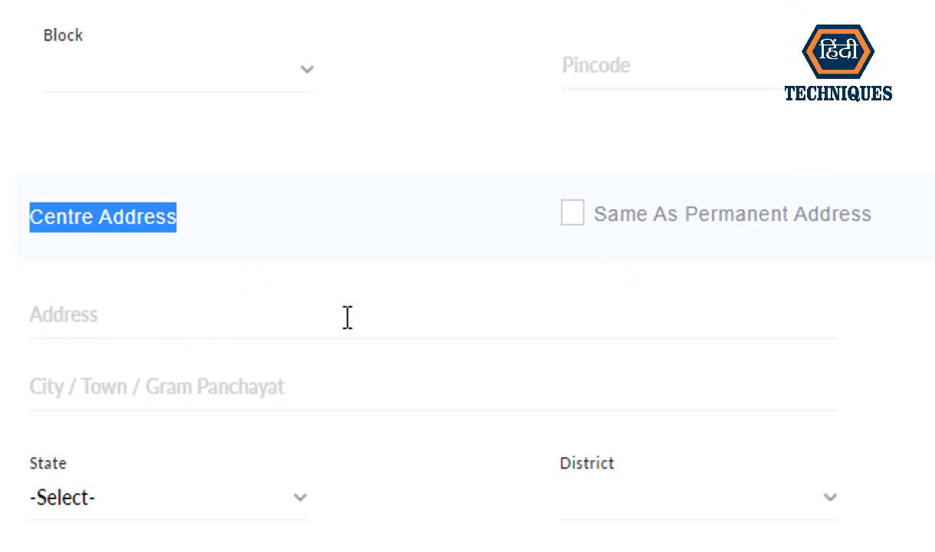
scroll(383, 311, down, 2)
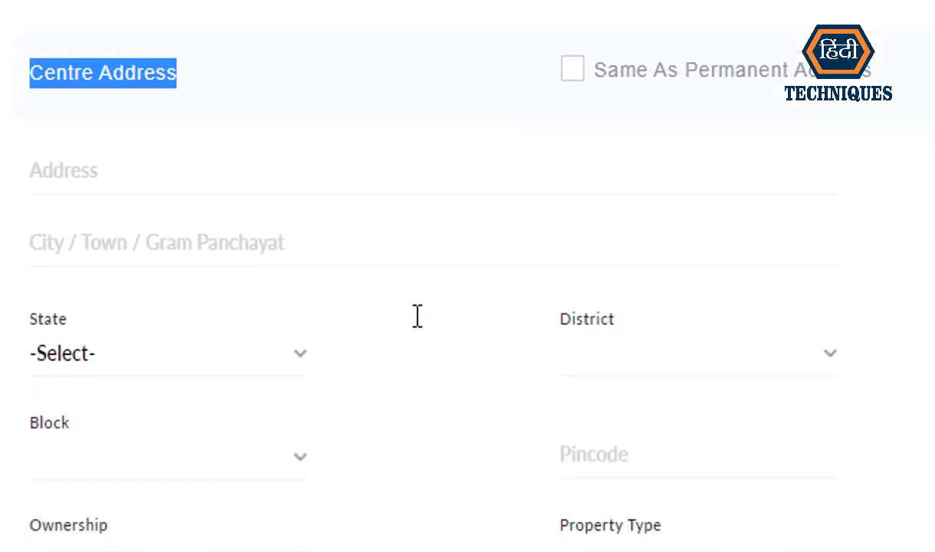
click(97, 371)
click(571, 349)
click(180, 432)
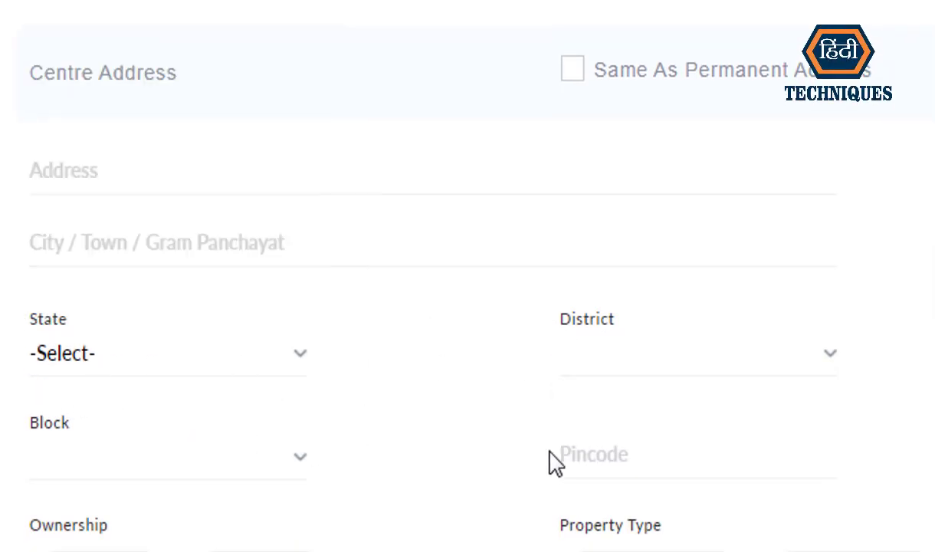
click(565, 451)
click(373, 438)
scroll(526, 427, down, 4)
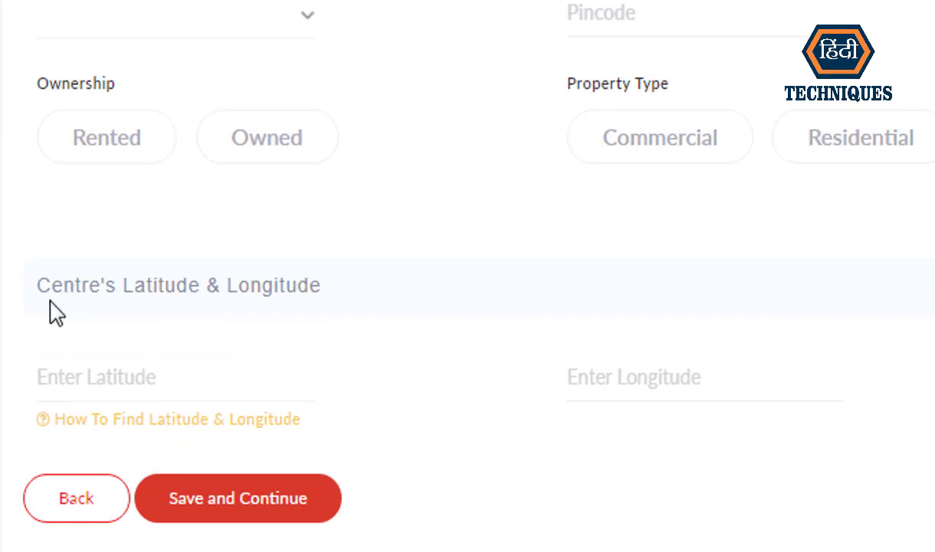
drag(44, 297, 322, 286)
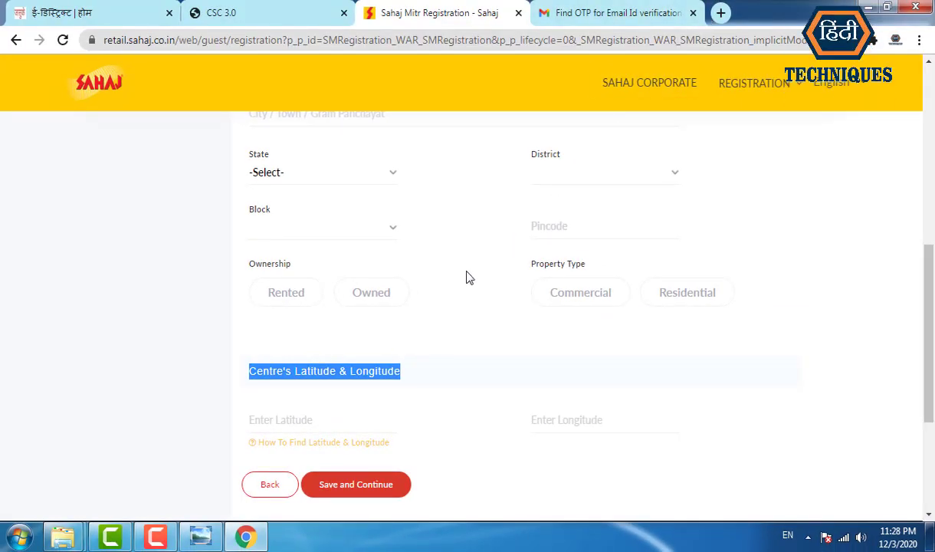
- Search Google for "long and latitude" in a new browser tab
click(721, 13)
click(514, 40)
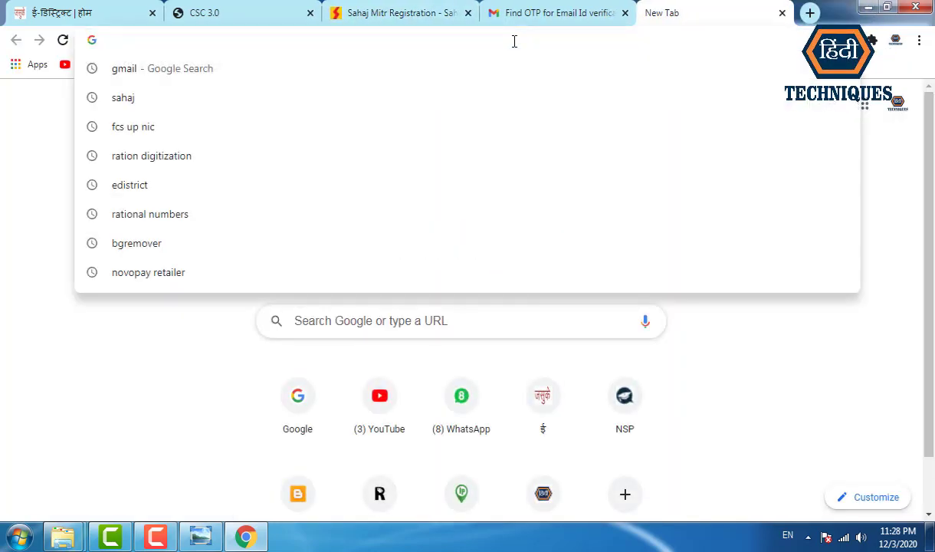
text(g)
key(Return)
text(LO)
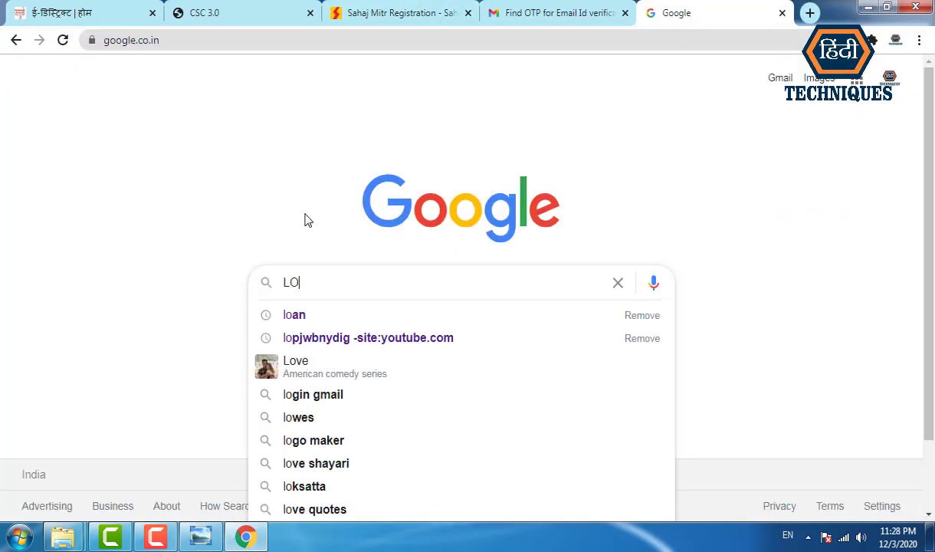
text(NG AND )
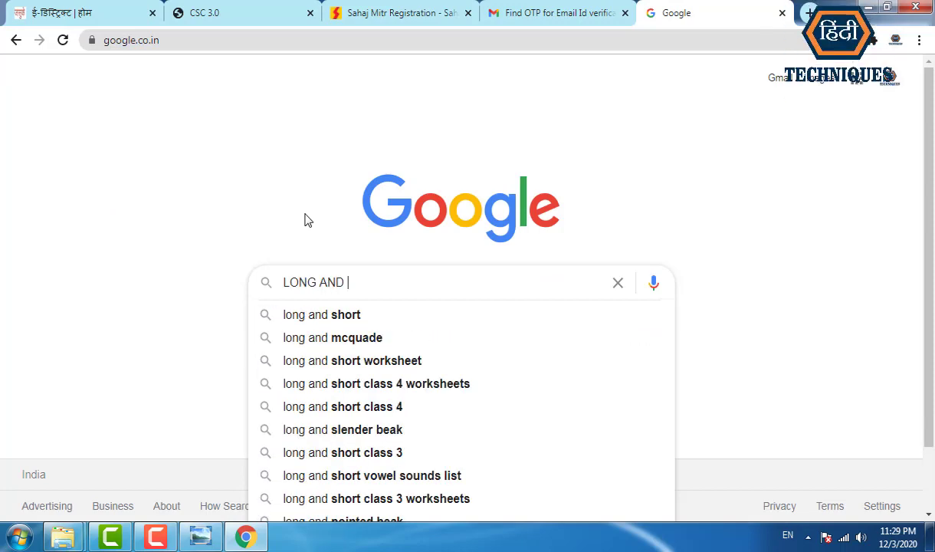
text(LAT)
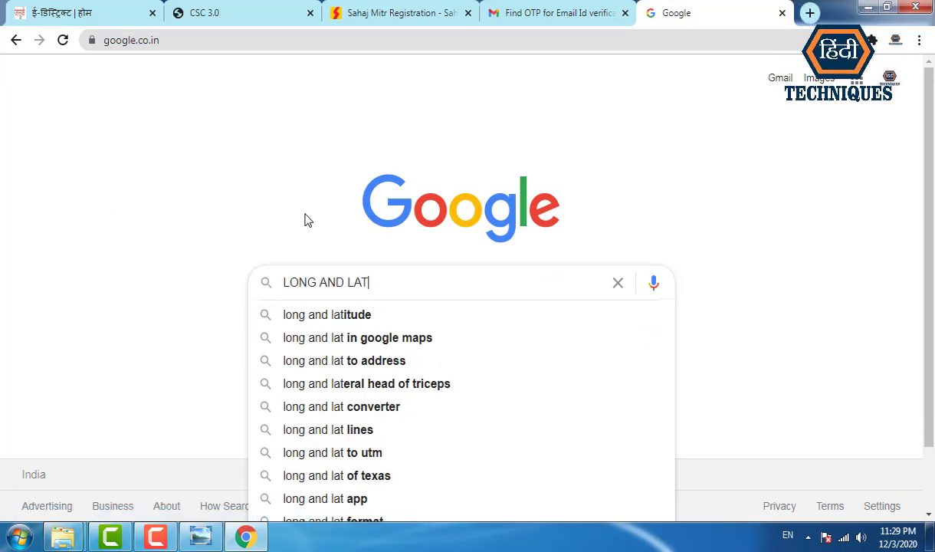
key(Down)
key(Return)
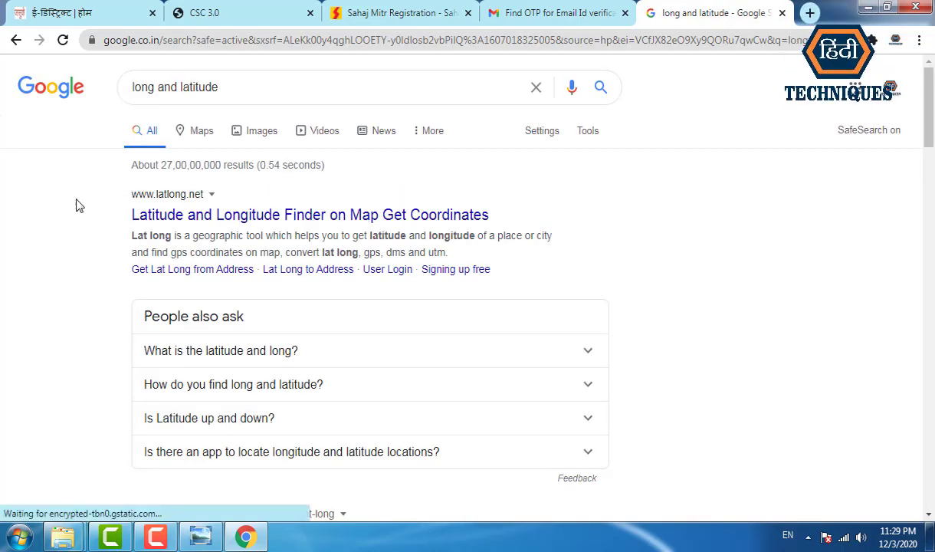
- Open the latlong.net Latitude and Longitude Finder result in a new tab and switch to it
right_click(187, 214)
click(203, 222)
click(676, 8)
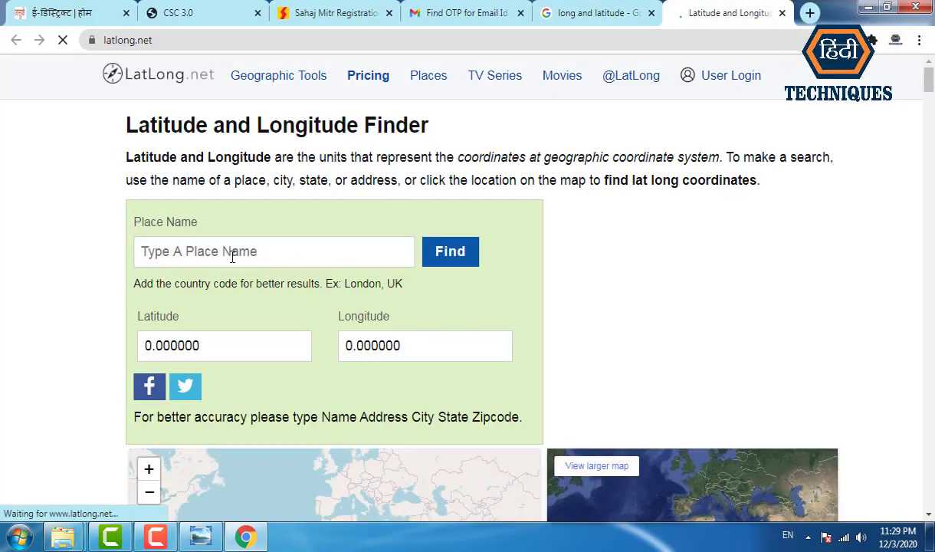
- Look up the latitude and longitude of Aligarh by its place name
click(202, 330)
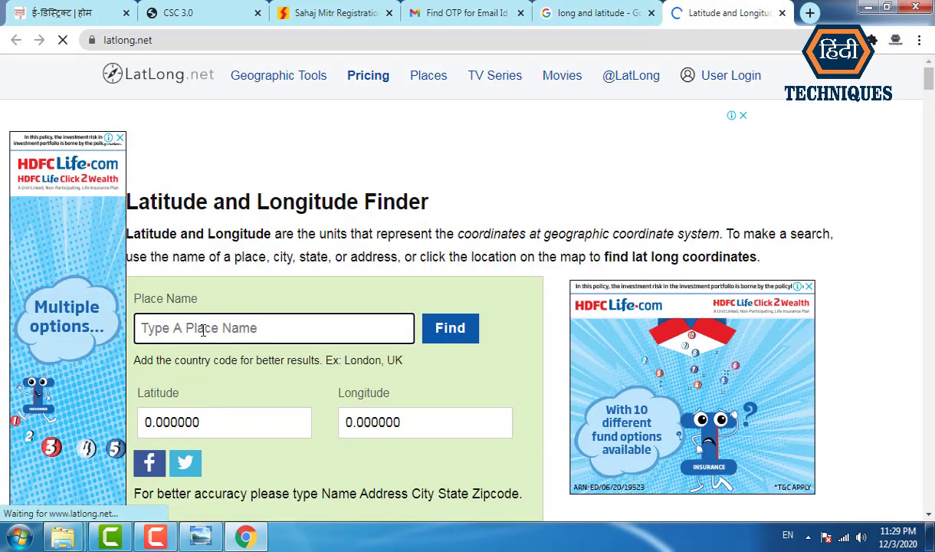
text(Al)
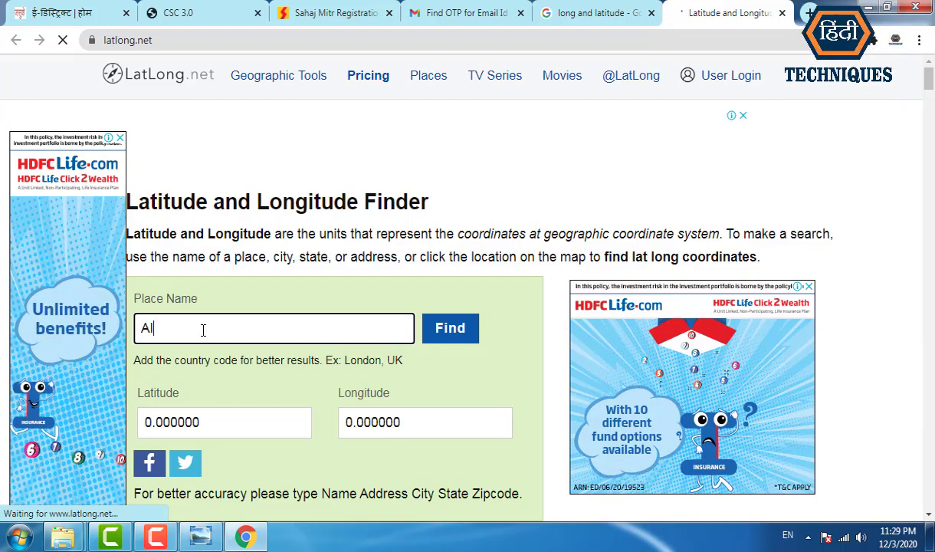
text(lGARH)
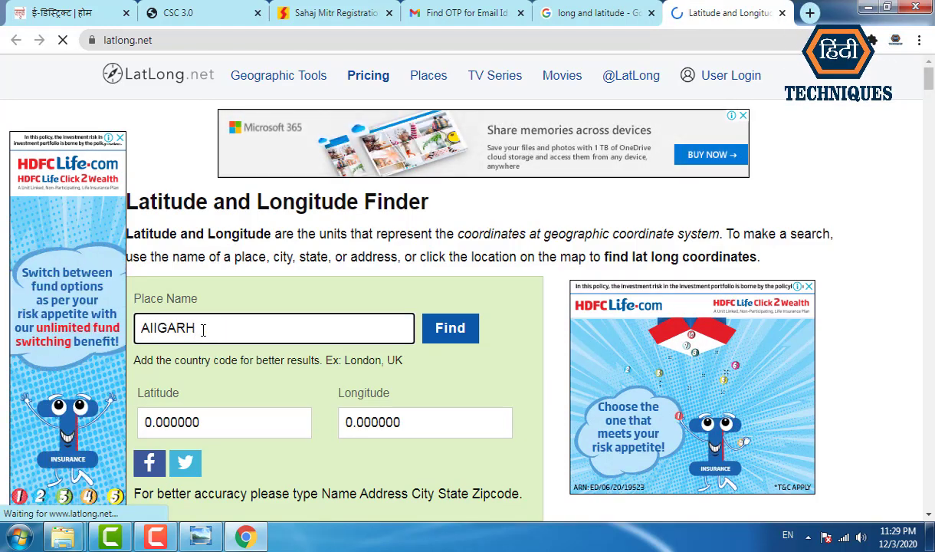
key(Return)
scroll(440, 296, down, 2)
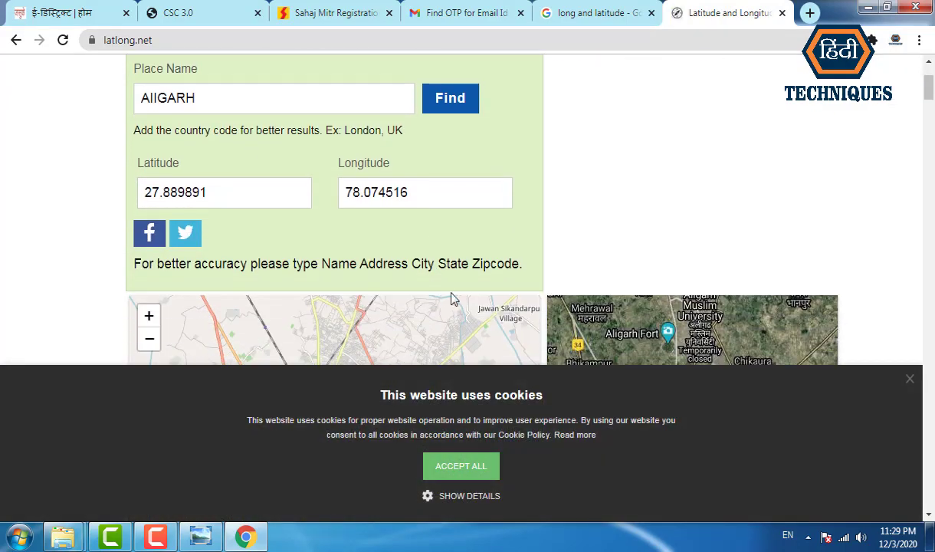
- Place the map marker beside University Road near Naqvi Park in Aligarh
scroll(443, 295, down, 2)
scroll(486, 264, down, 1)
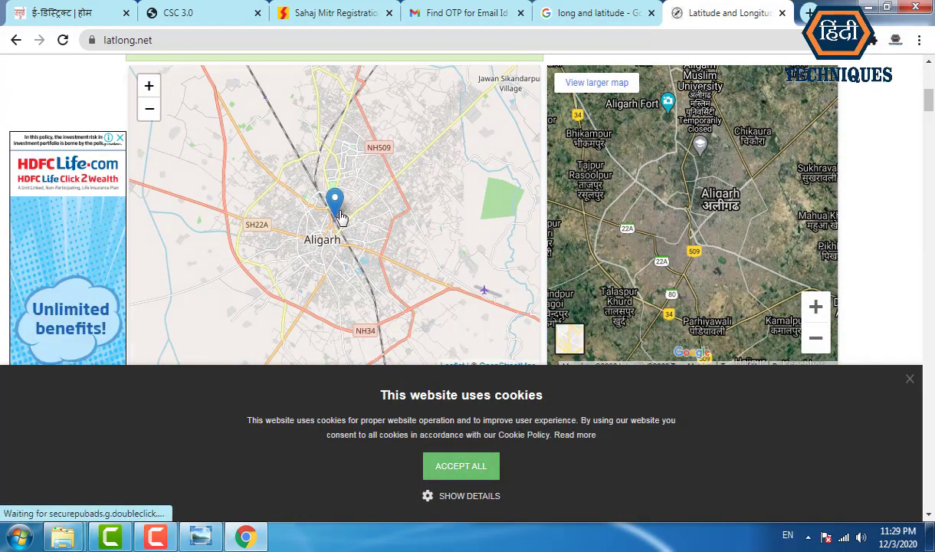
drag(337, 212, 349, 206)
scroll(357, 233, up, 3)
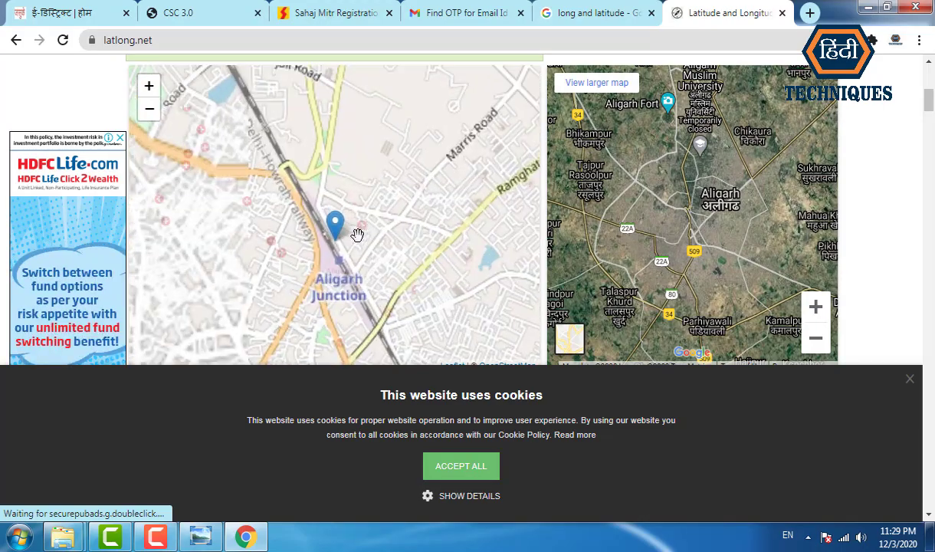
scroll(376, 230, up, 1)
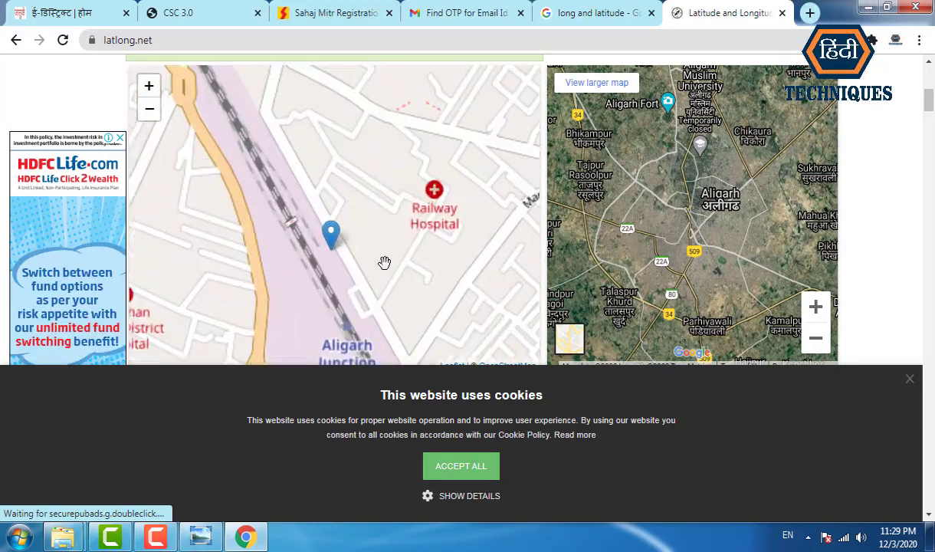
scroll(379, 260, down, 2)
mouse_move(375, 232)
mouse_down()
mouse_move(398, 158)
mouse_move(343, 276)
mouse_up()
click(357, 169)
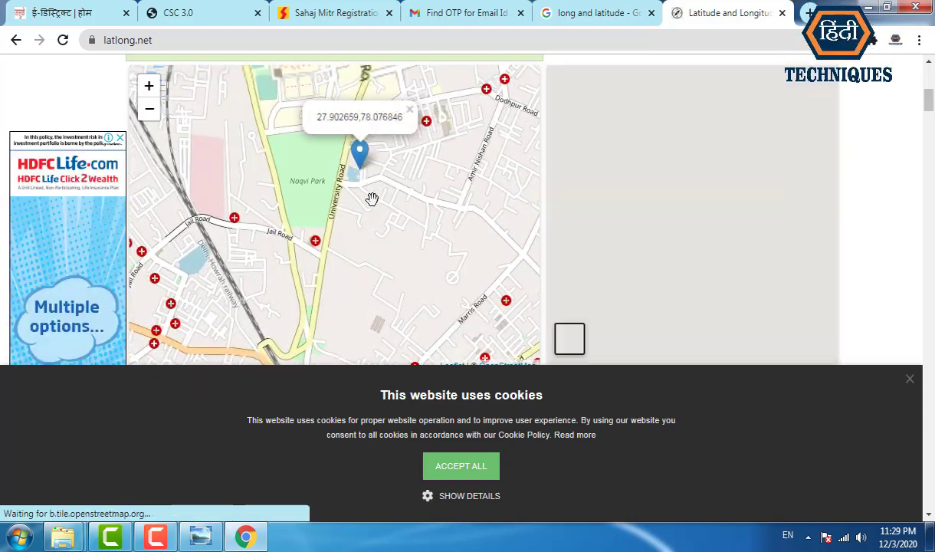
- Move the map marker north from Naqvi Park to the Aligarh Muslim University area
mouse_move(349, 244)
mouse_down()
mouse_move(359, 235)
mouse_move(339, 275)
mouse_up()
scroll(339, 274, down, 2)
scroll(324, 264, up, 5)
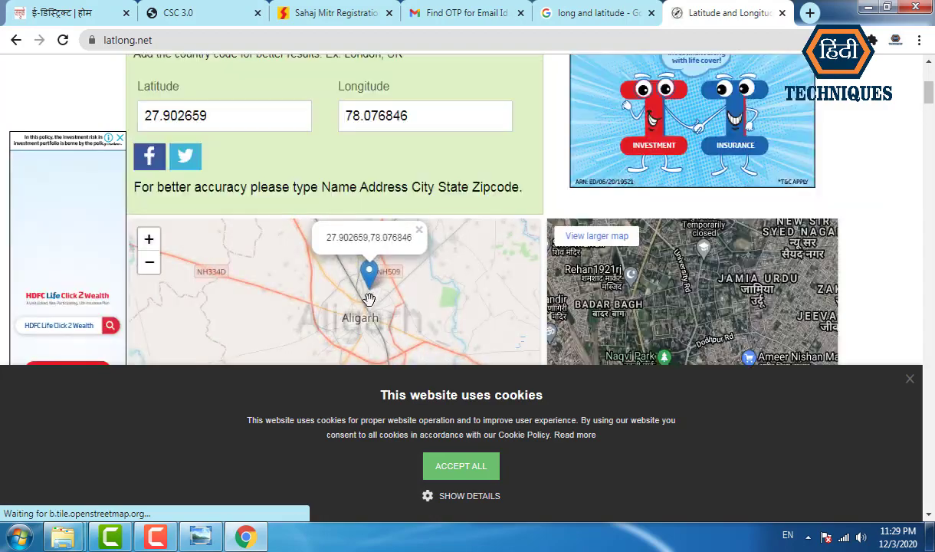
mouse_move(375, 272)
mouse_down()
mouse_move(375, 304)
mouse_move(402, 334)
mouse_up()
click(372, 246)
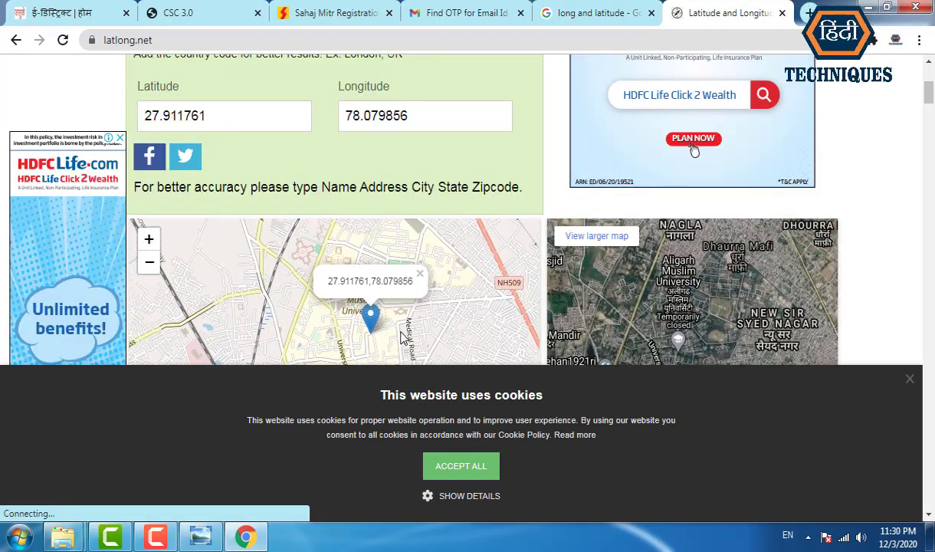
drag(378, 242, 382, 307)
drag(367, 250, 366, 317)
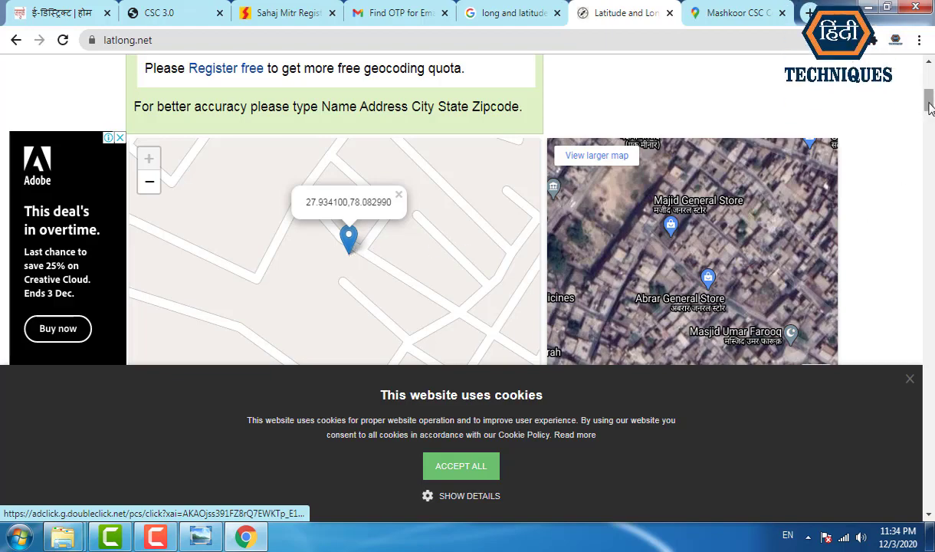
- Copy the latitude 27.934100 from the coordinate finder into the centre's latitude field on the Sahaj Mitr registration form
scroll(689, 142, up, 3)
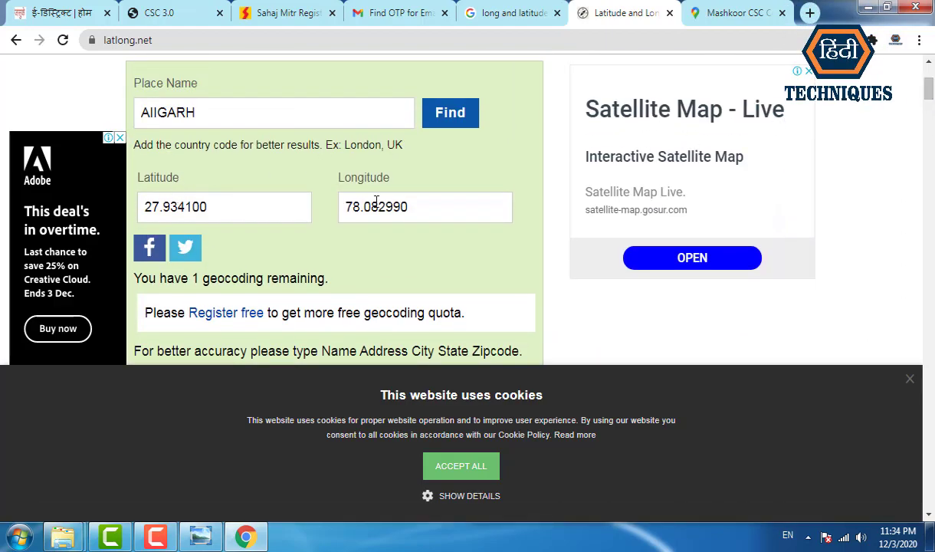
drag(222, 207, 178, 209)
right_click(157, 206)
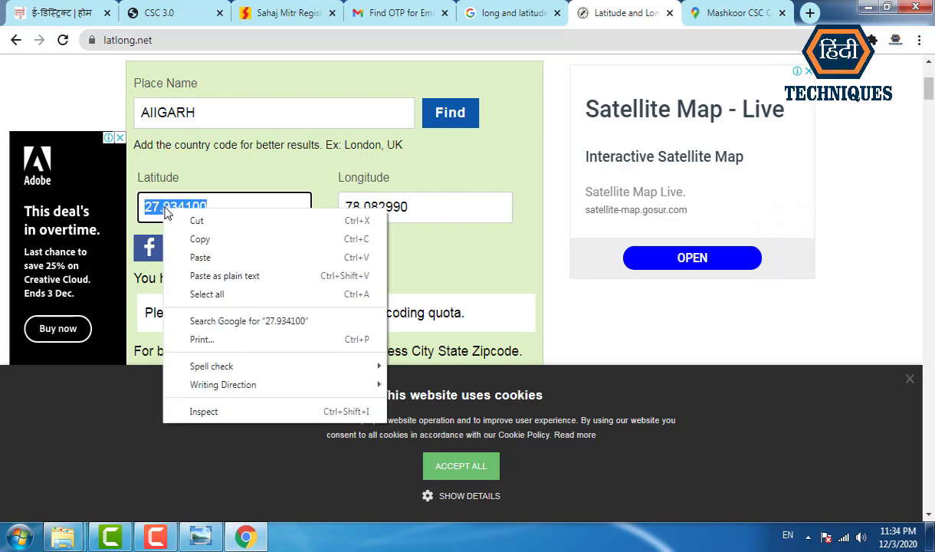
click(199, 238)
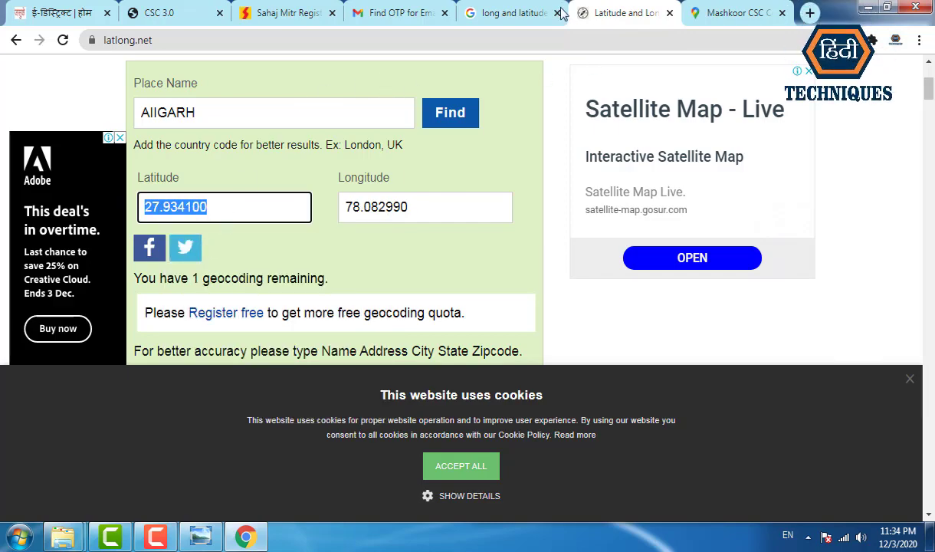
click(299, 9)
click(407, 9)
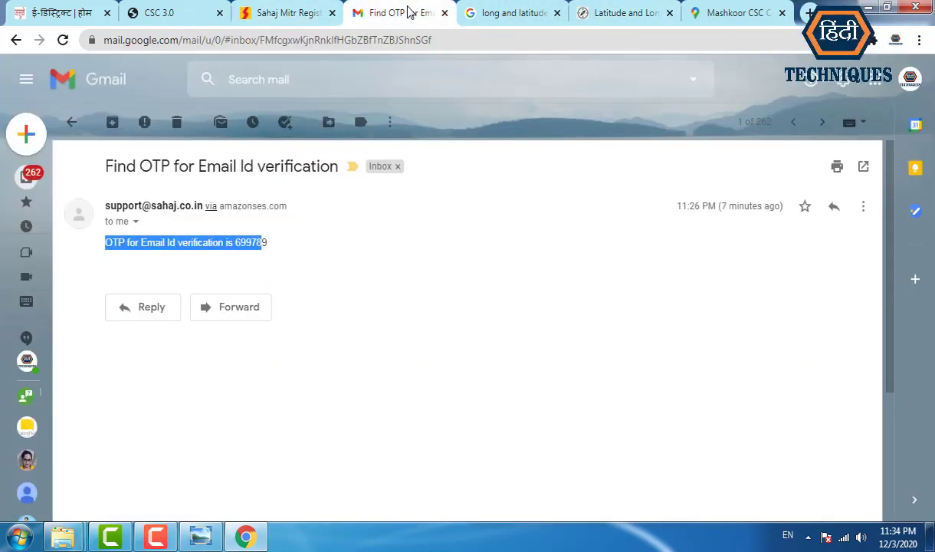
click(288, 13)
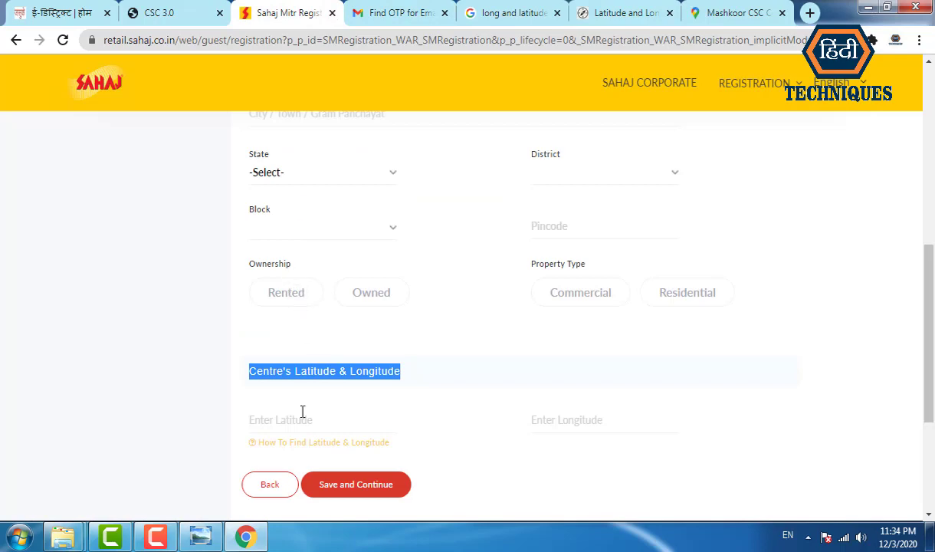
right_click(279, 420)
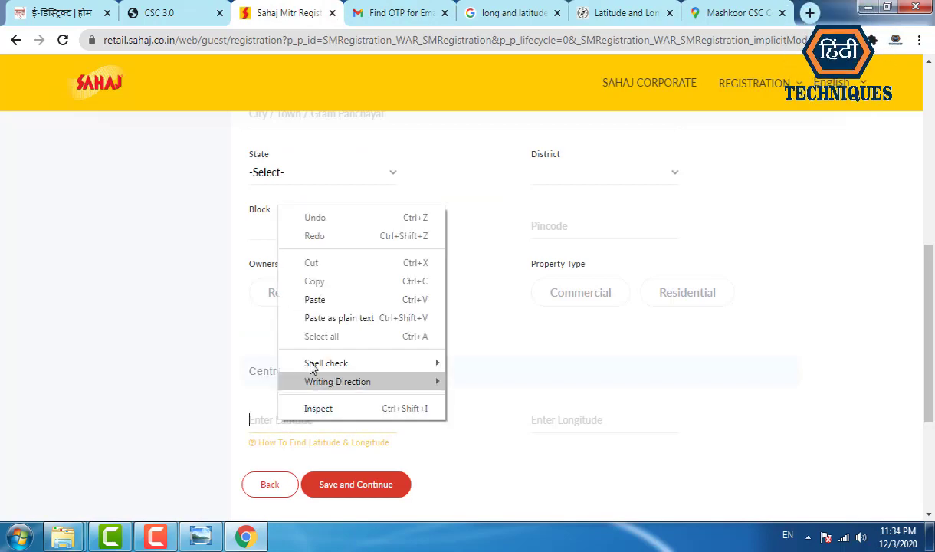
click(325, 300)
- Copy the longitude 78.082990 from the coordinate finder into the centre's longitude field on the Sahaj Mitr registration form
click(727, 9)
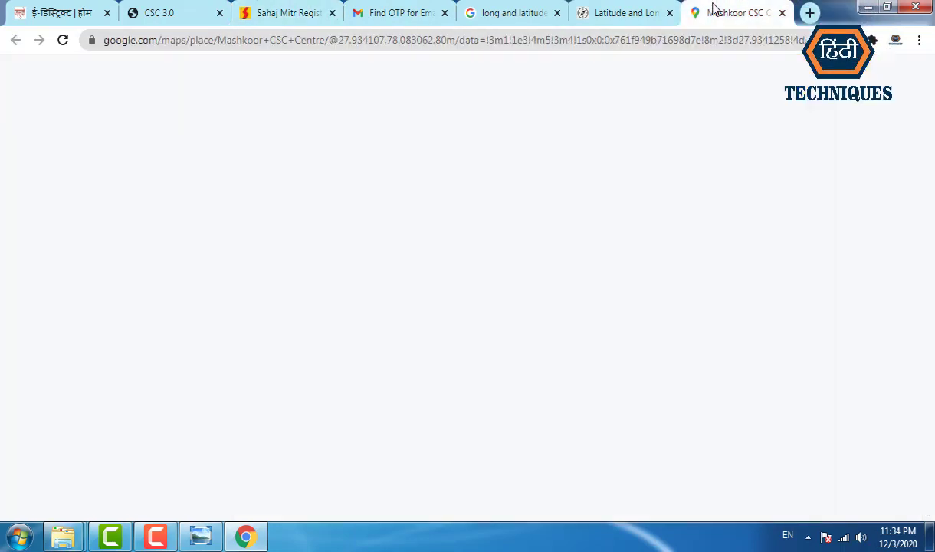
click(622, 12)
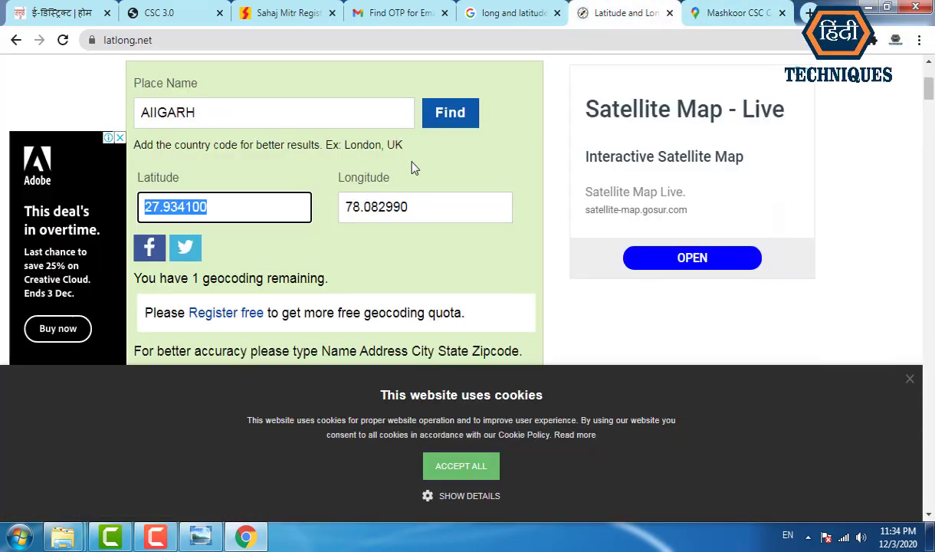
drag(409, 209, 351, 215)
right_click(374, 201)
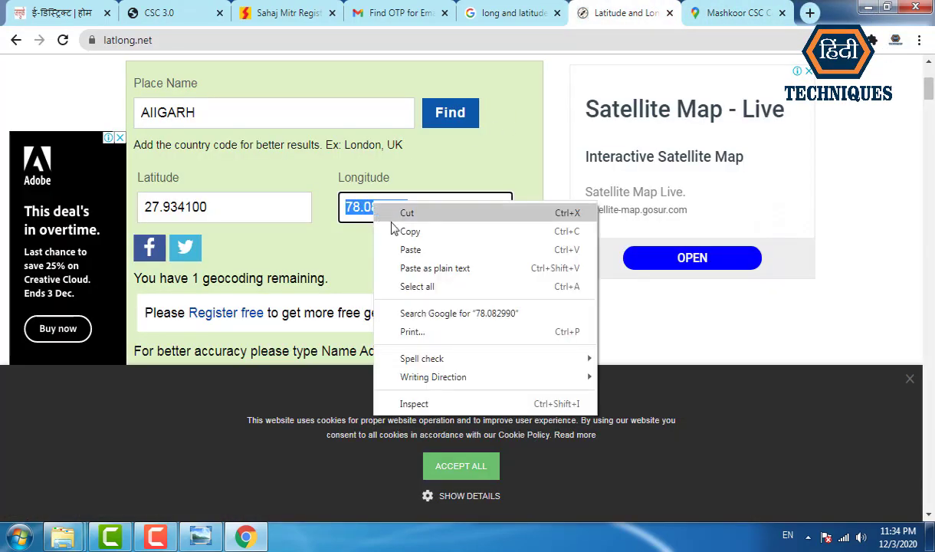
click(387, 230)
right_click(360, 212)
click(420, 240)
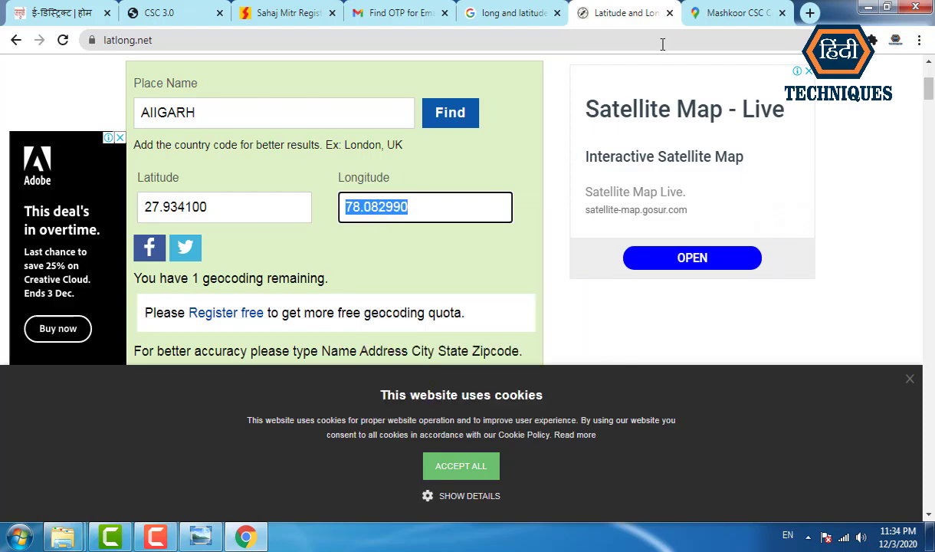
click(311, 13)
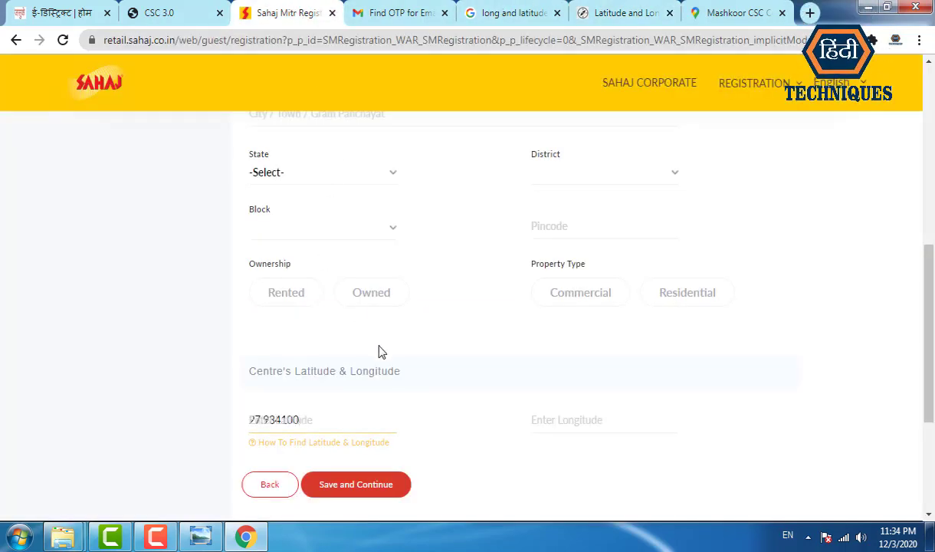
right_click(566, 423)
click(614, 302)
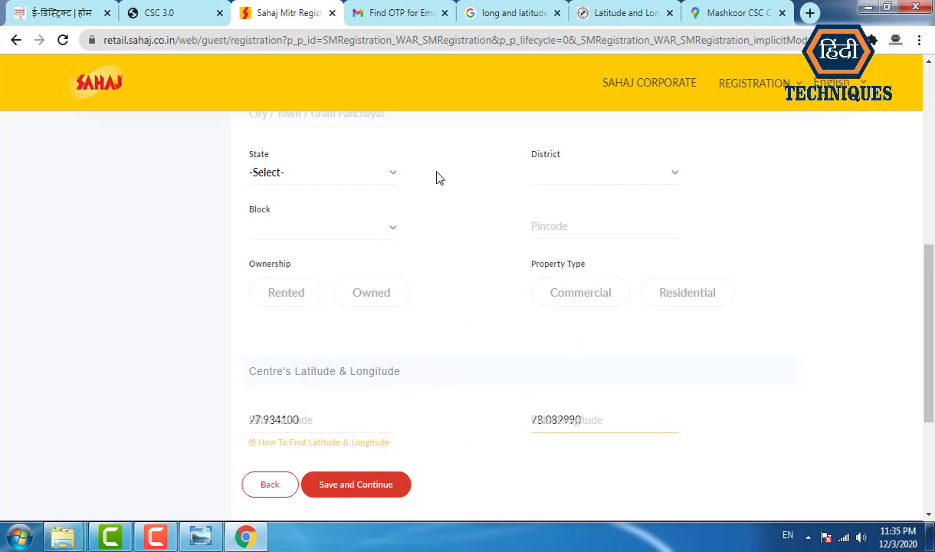
- Review the completed permanent and centre address details, and save them to continue to the bank details
drag(934, 305, 934, 187)
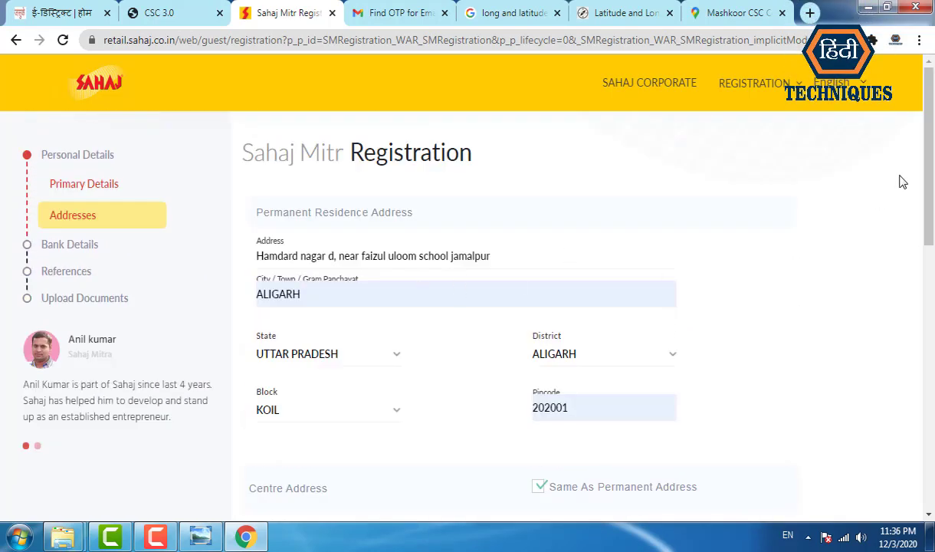
drag(931, 126, 933, 351)
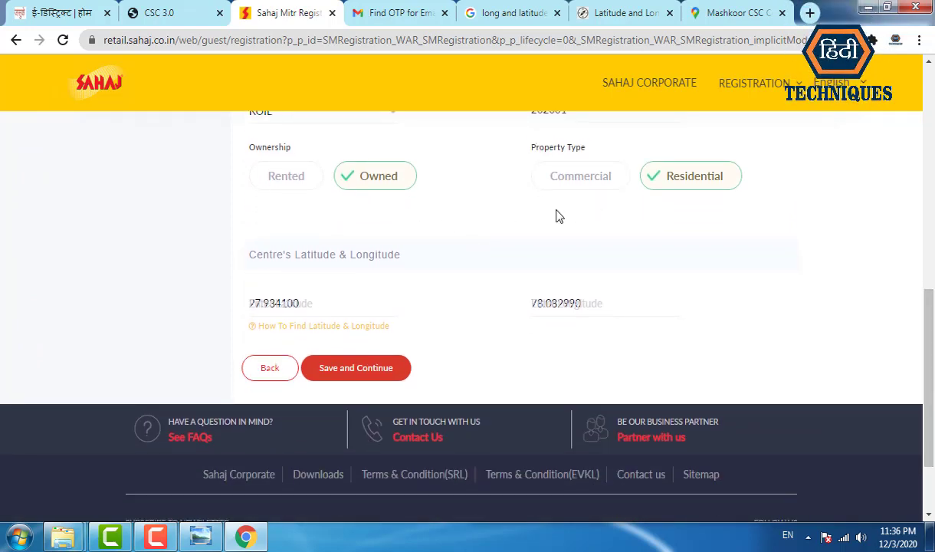
click(354, 369)
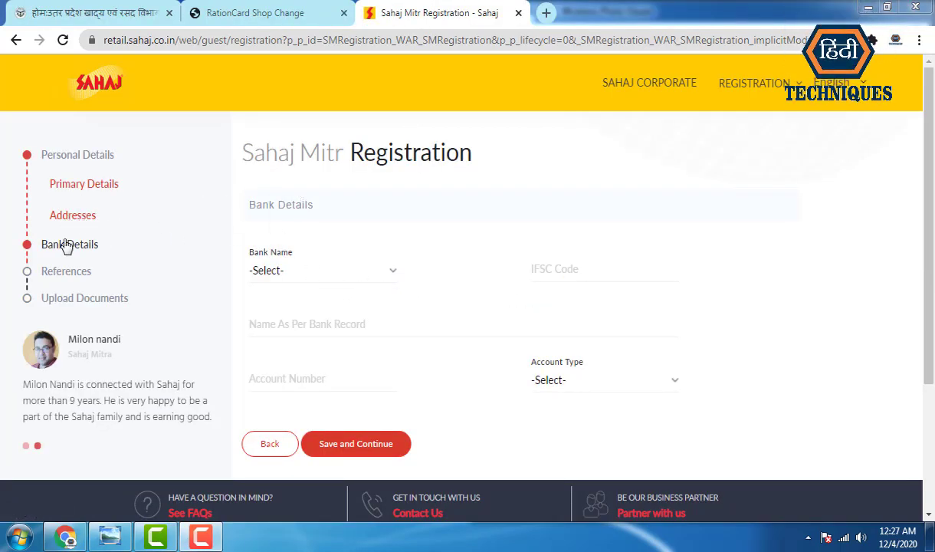
- Select ALLAHABAD BANK, complete the account details with account type Saving, and save the bank details to continue
click(276, 272)
click(384, 29)
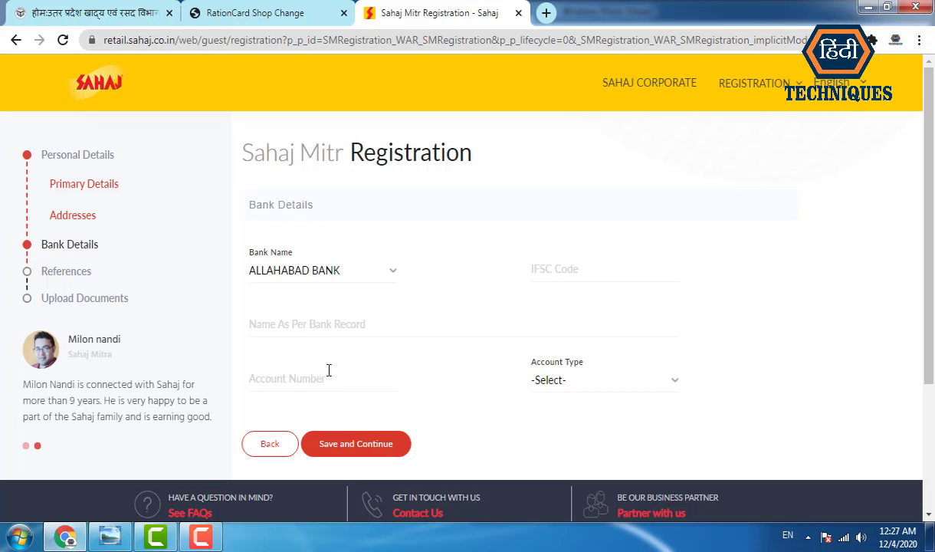
click(581, 384)
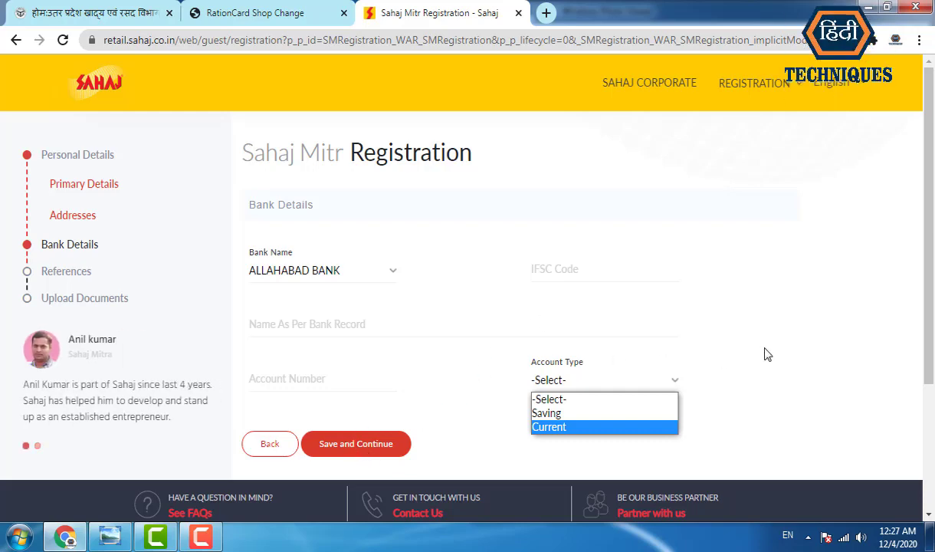
click(738, 326)
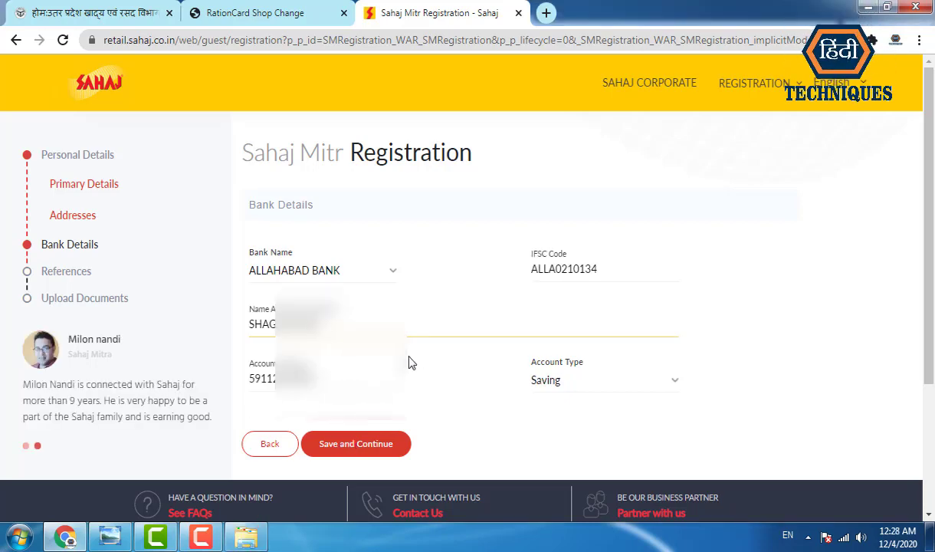
click(343, 451)
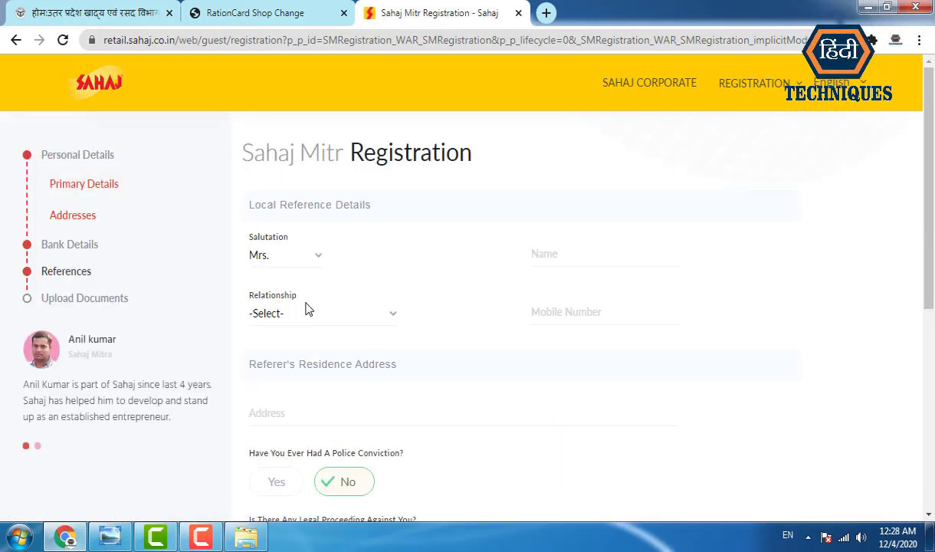
- Set the salutation to Mr. in the local reference details of the Sahaj Mitr registration
drag(262, 207, 369, 204)
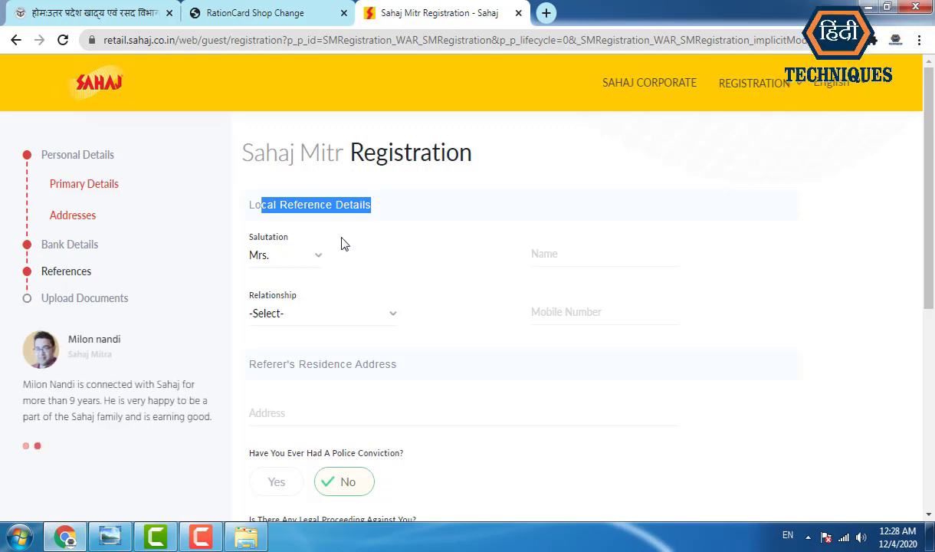
scroll(406, 263, down, 1)
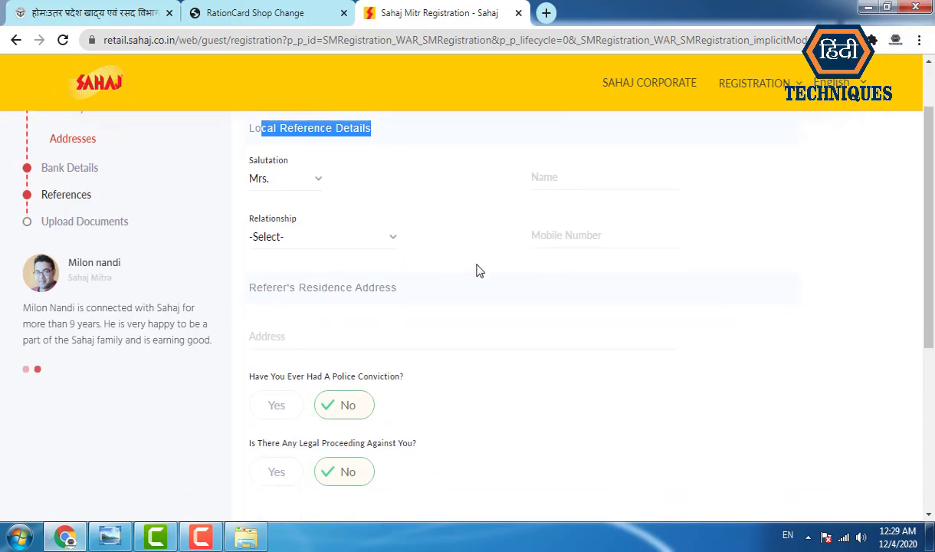
scroll(416, 233, down, 1)
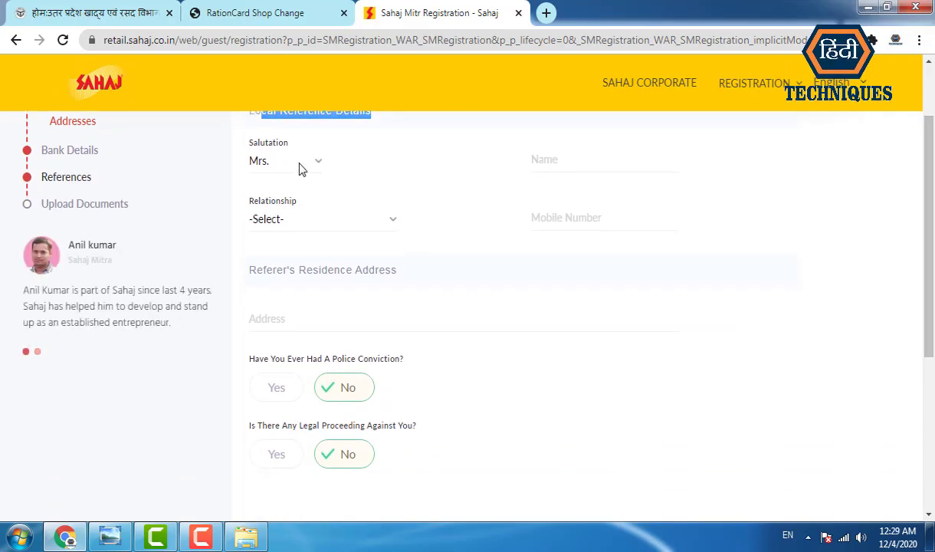
click(267, 163)
click(273, 193)
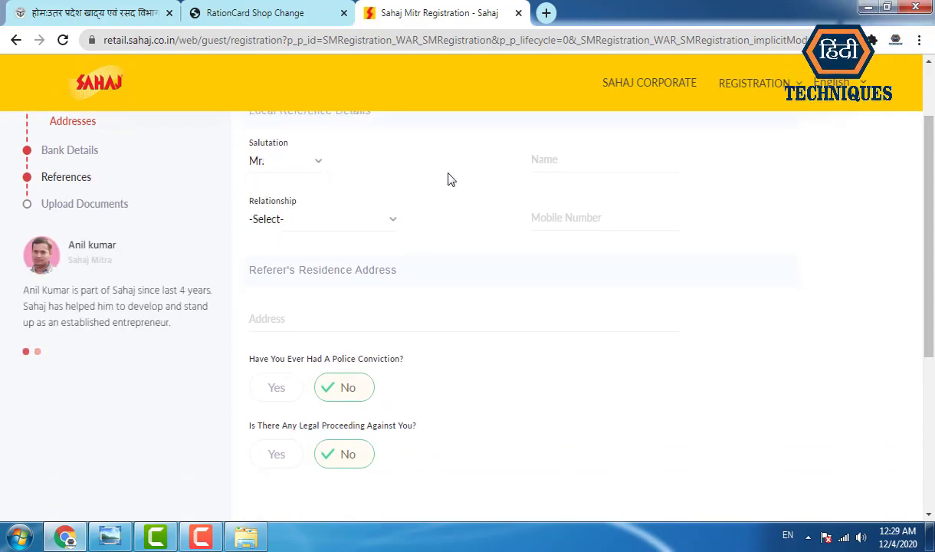
- Choose Husband as the relationship, fill in the reference's name, mobile number and residence address, and save the local reference details
click(285, 221)
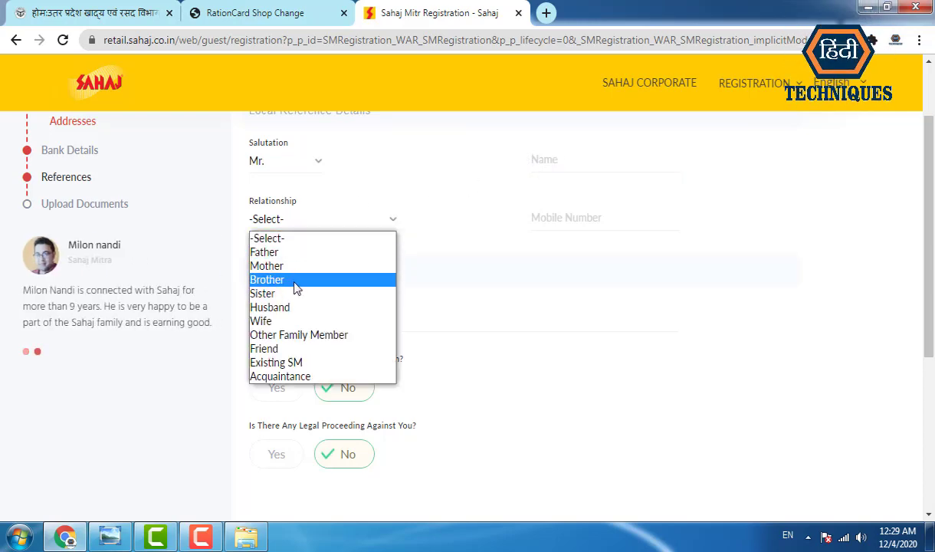
click(470, 239)
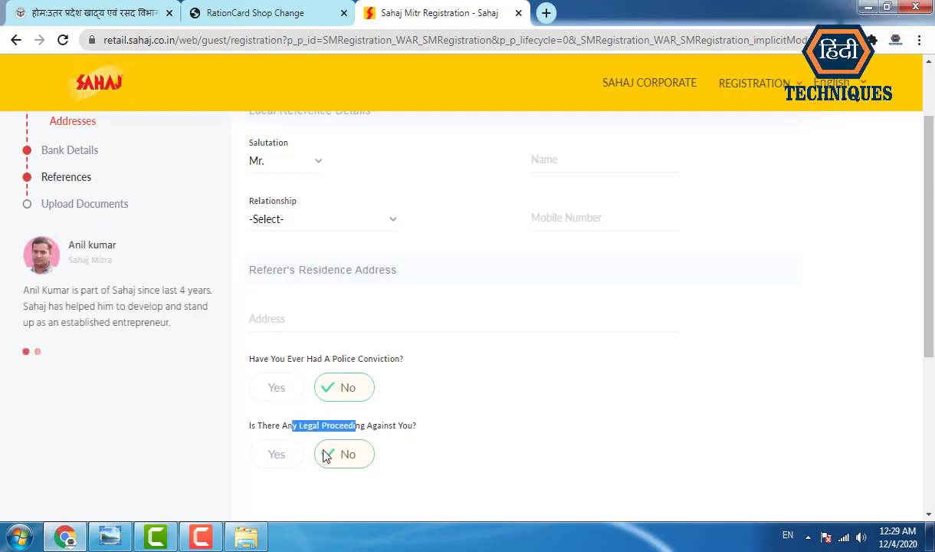
scroll(394, 347, down, 3)
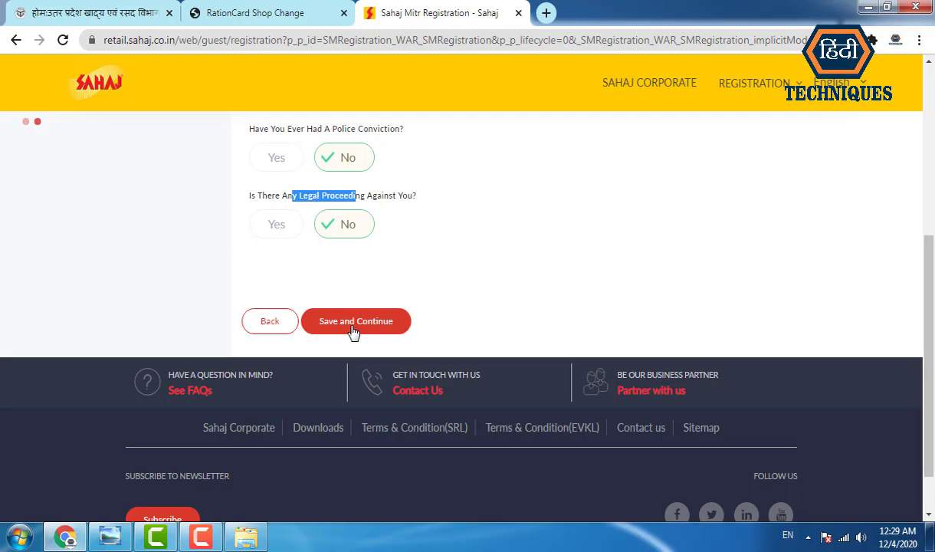
click(360, 322)
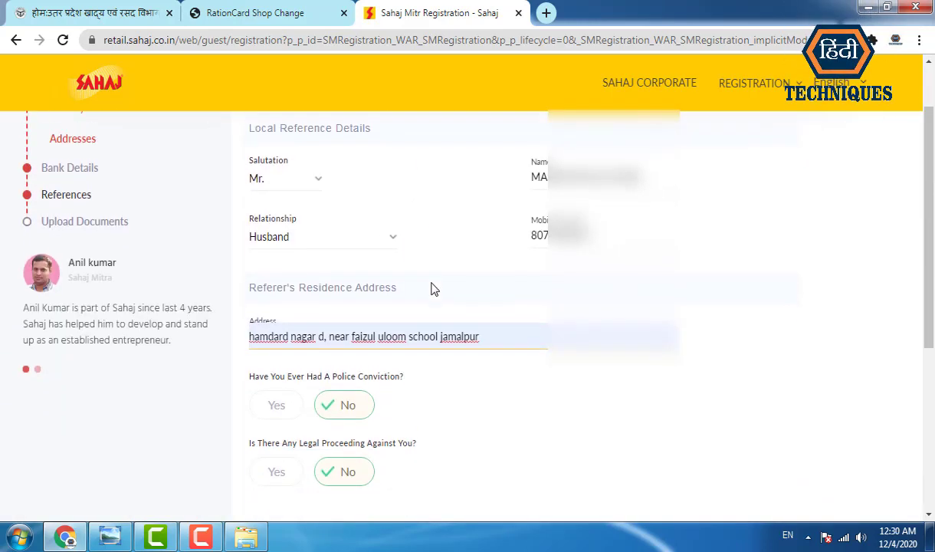
scroll(453, 297, down, 3)
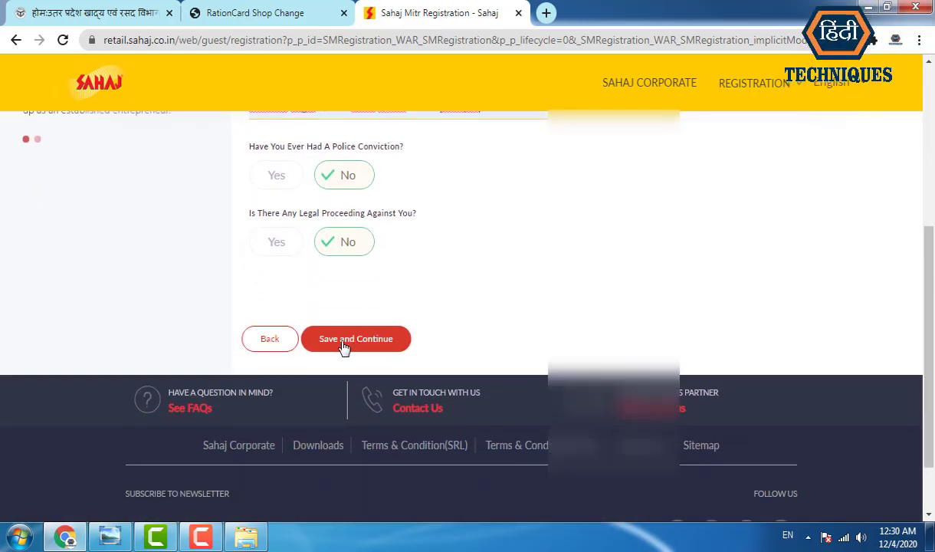
click(342, 346)
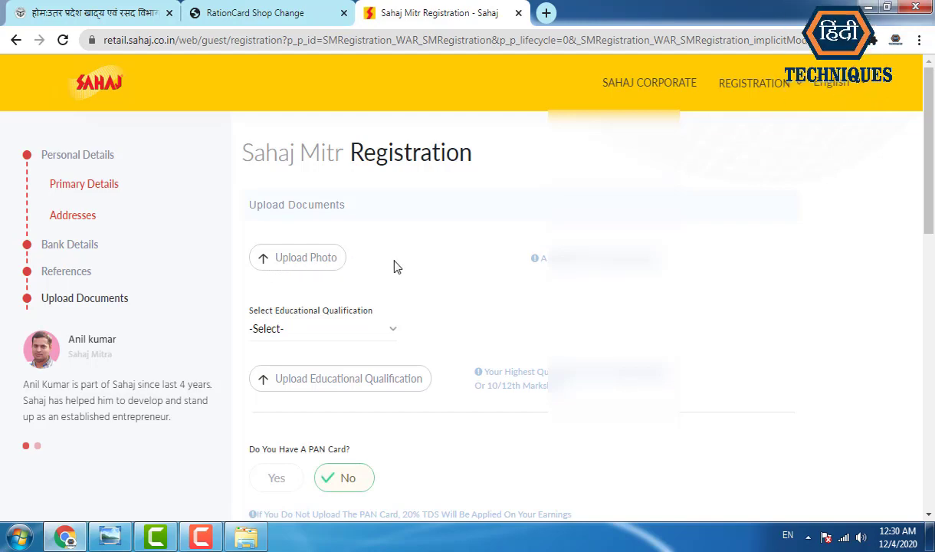
- Select Higher Secondary as the educational qualification in the document upload section
scroll(311, 269, down, 1)
click(280, 261)
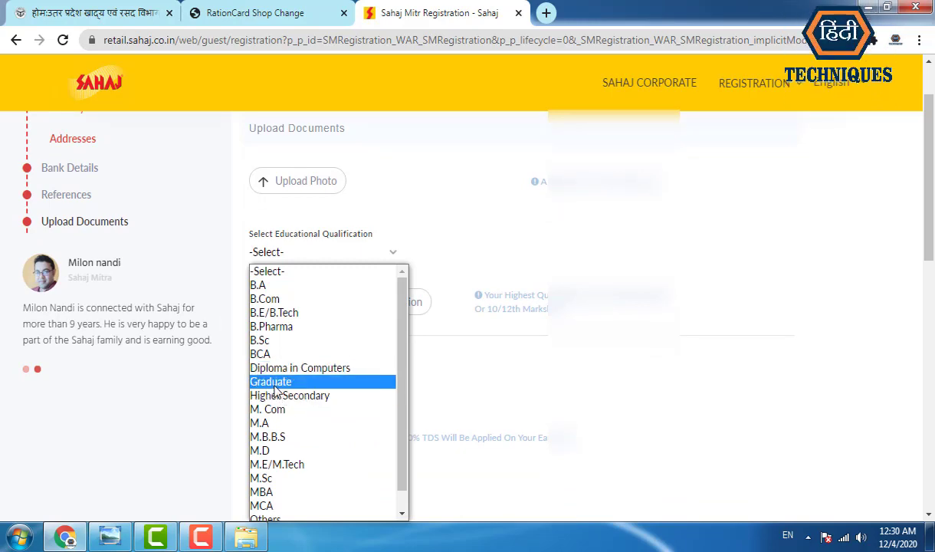
scroll(395, 383, down, 1)
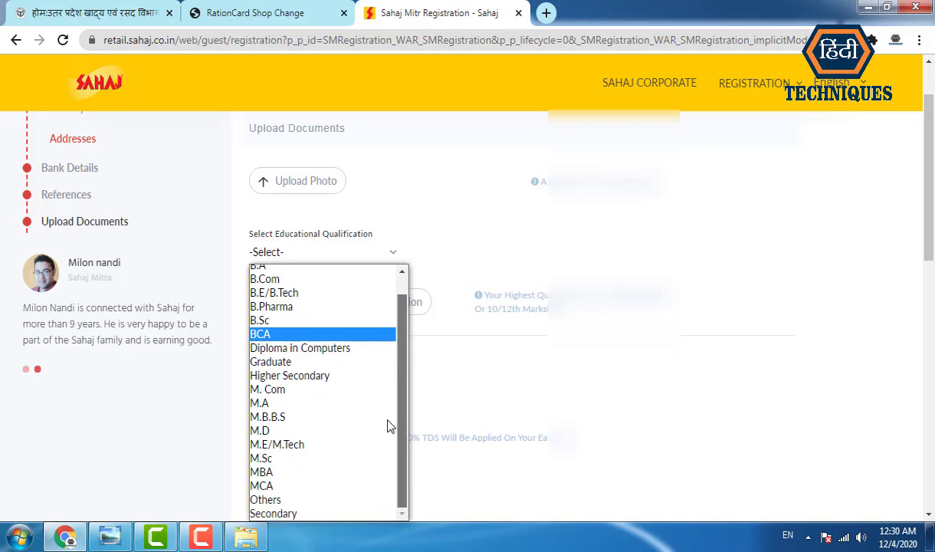
click(302, 376)
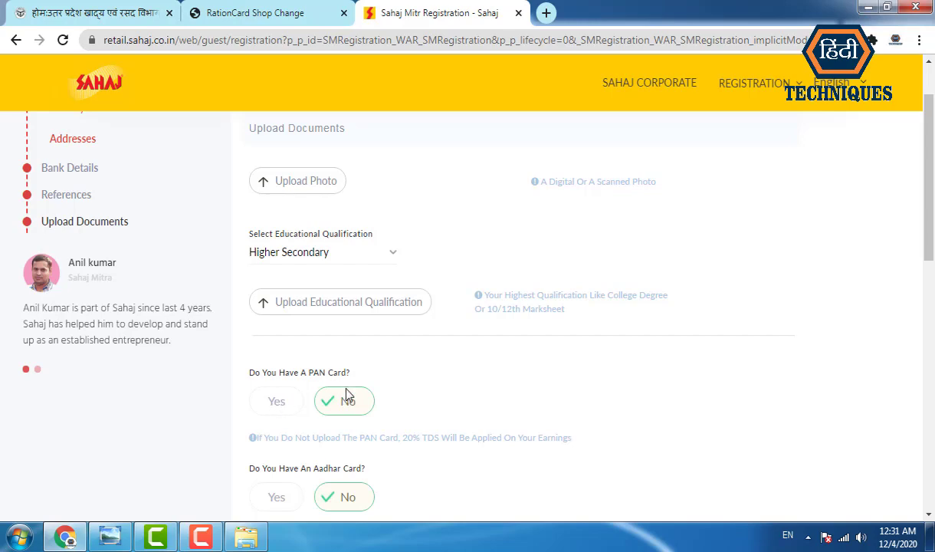
- Choose Aadhar as the identity proof in the document upload section
scroll(314, 435, down, 1)
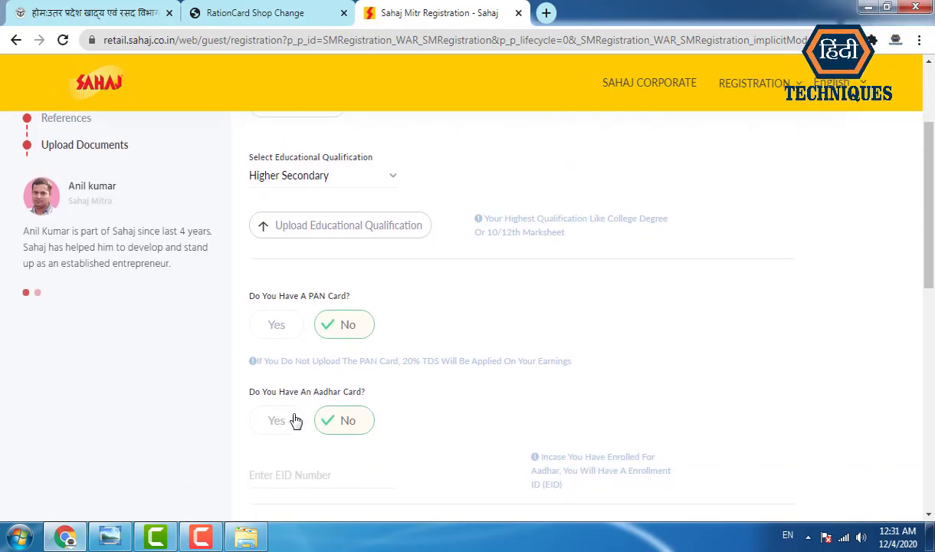
scroll(301, 388, down, 1)
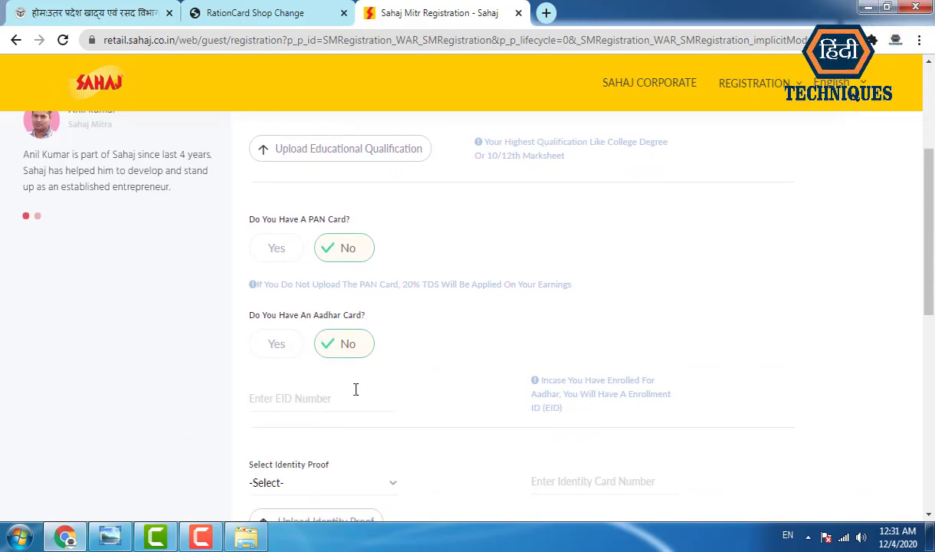
scroll(356, 389, down, 1)
scroll(362, 389, down, 1)
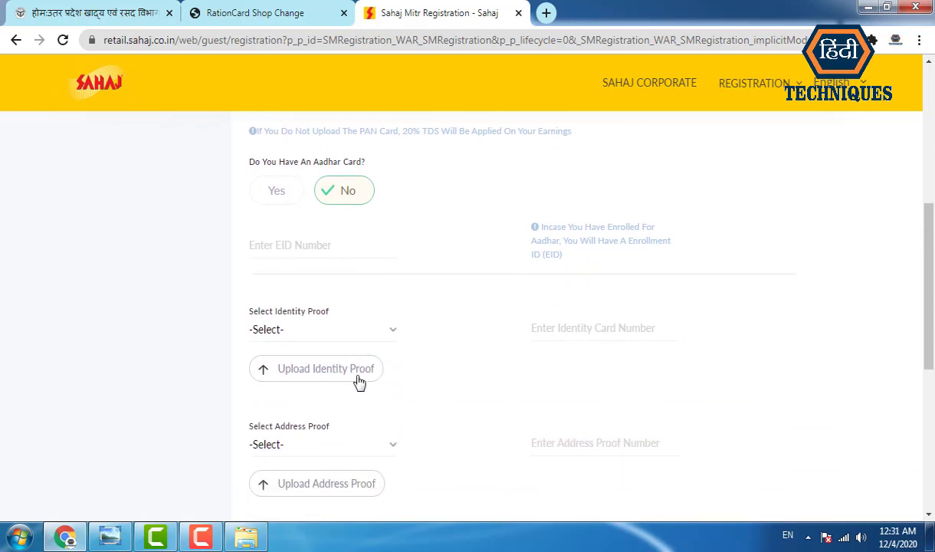
click(280, 328)
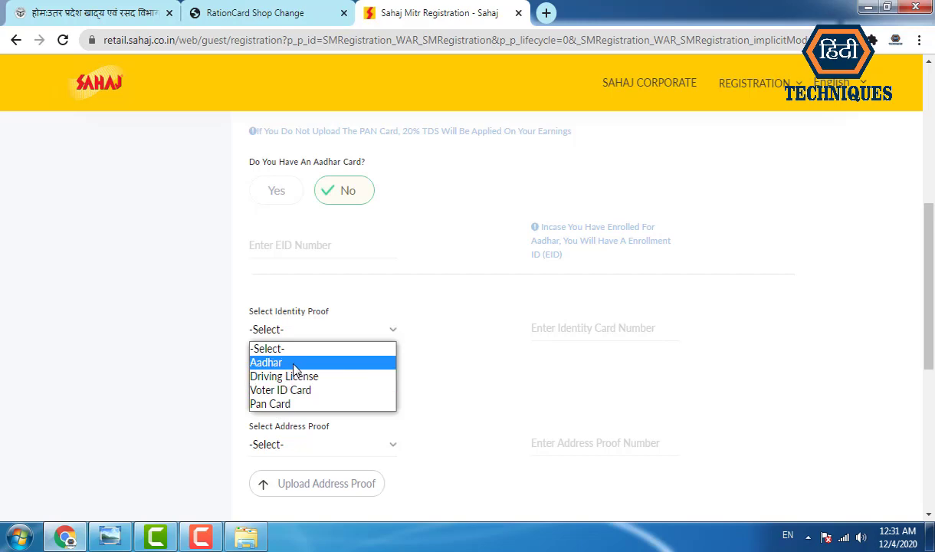
click(338, 362)
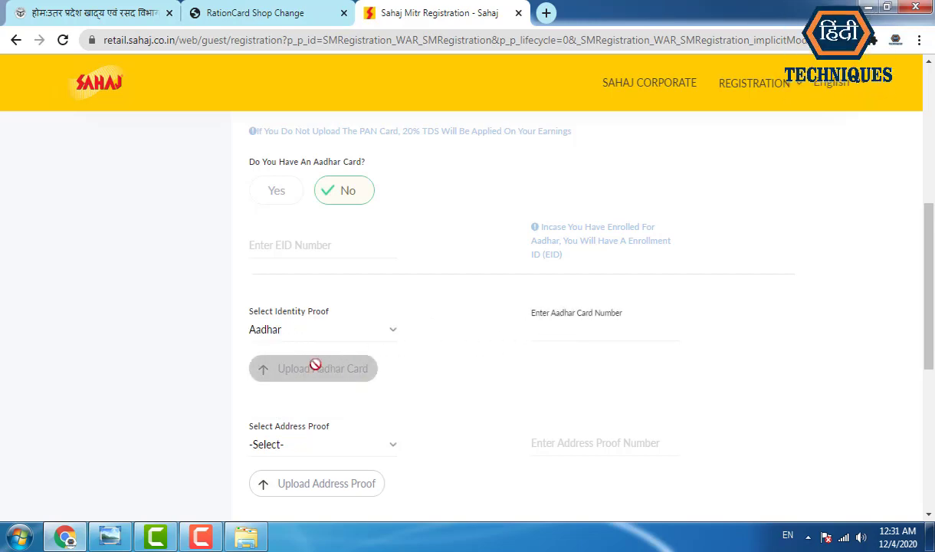
- Upload pic.JPG, marksheet.JPG, pan.JPG and adhaar.JPG, with Pan Card as identity proof and Aadhar as address proof, and save the documents to continue
scroll(295, 359, down, 2)
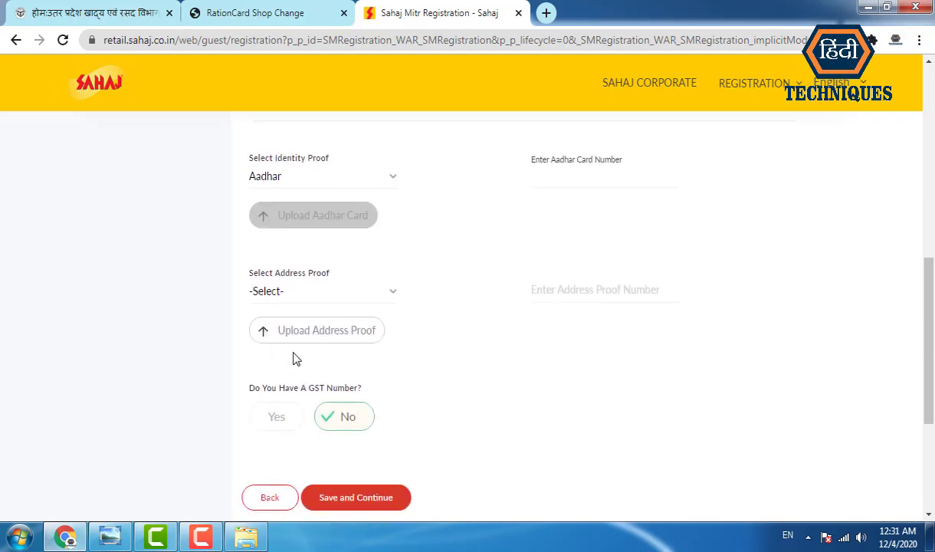
click(300, 298)
click(198, 310)
scroll(308, 357, down, 1)
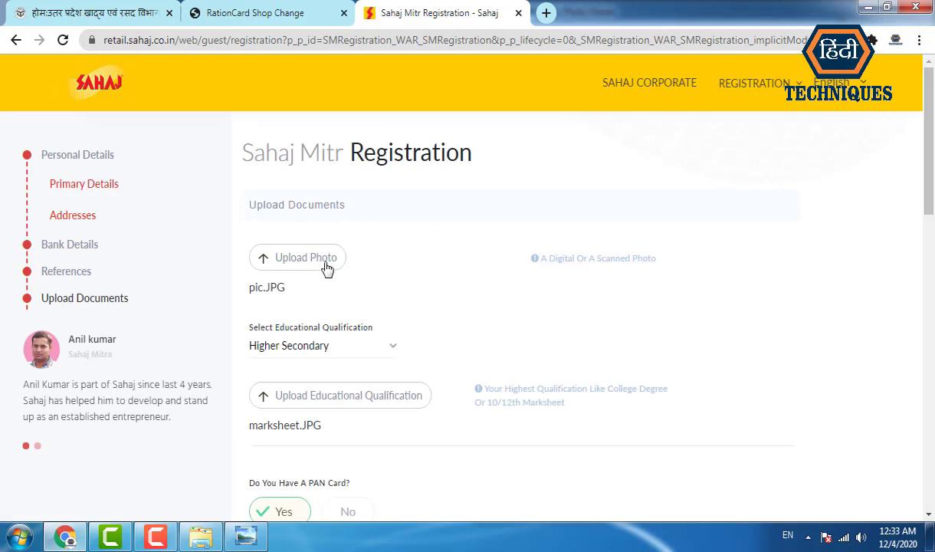
scroll(473, 237, down, 2)
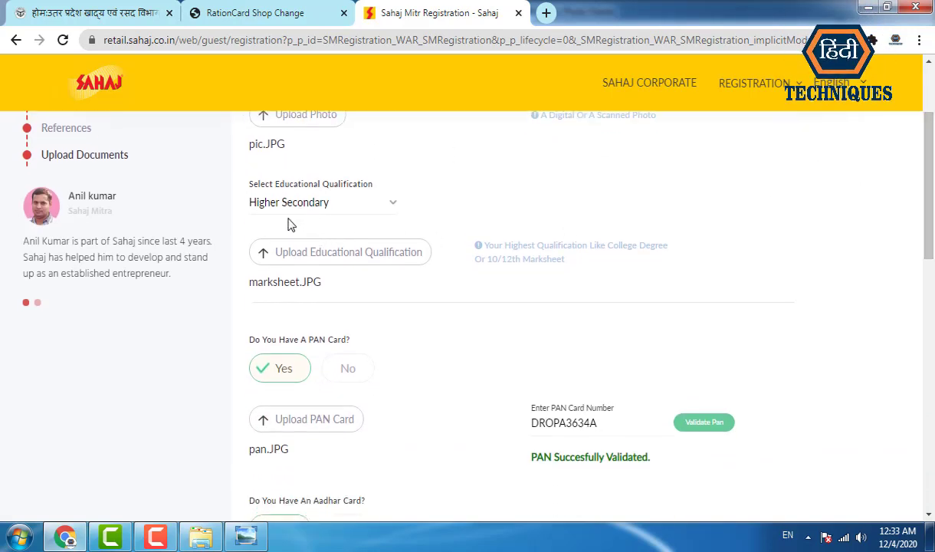
drag(929, 199, 925, 305)
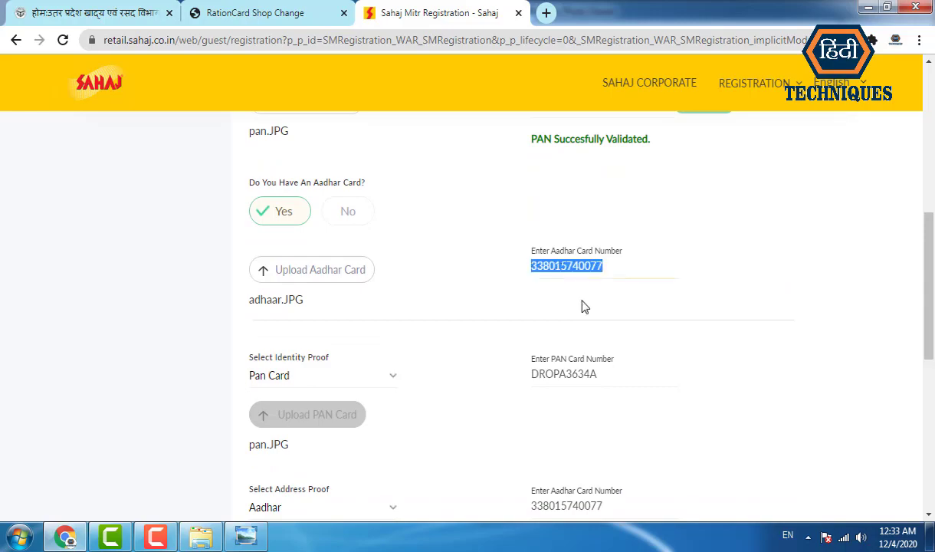
drag(928, 257, 923, 394)
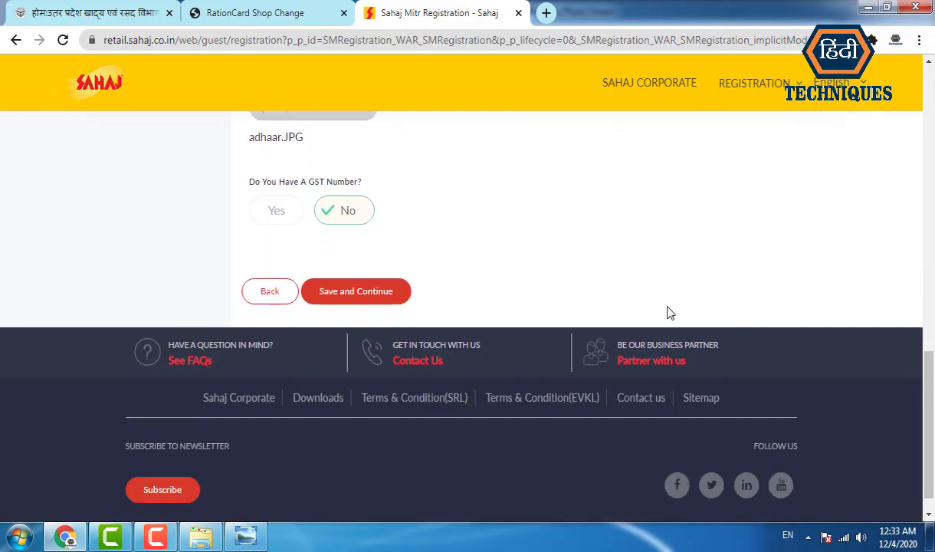
click(366, 299)
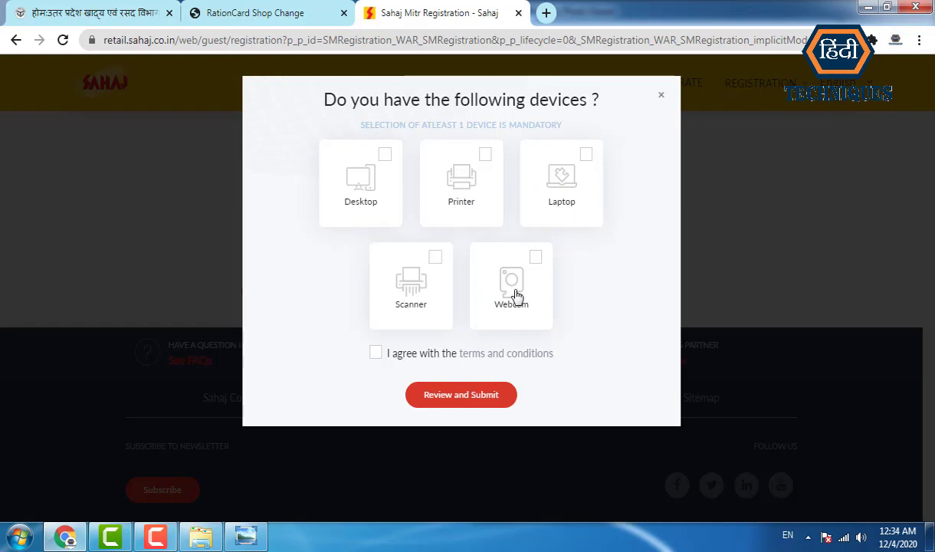
- Mark Desktop, Printer, Laptop, Scanner and Webcam as available devices, accept the terms and conditions, and proceed to the review
click(376, 352)
click(387, 159)
click(478, 164)
click(534, 261)
click(435, 257)
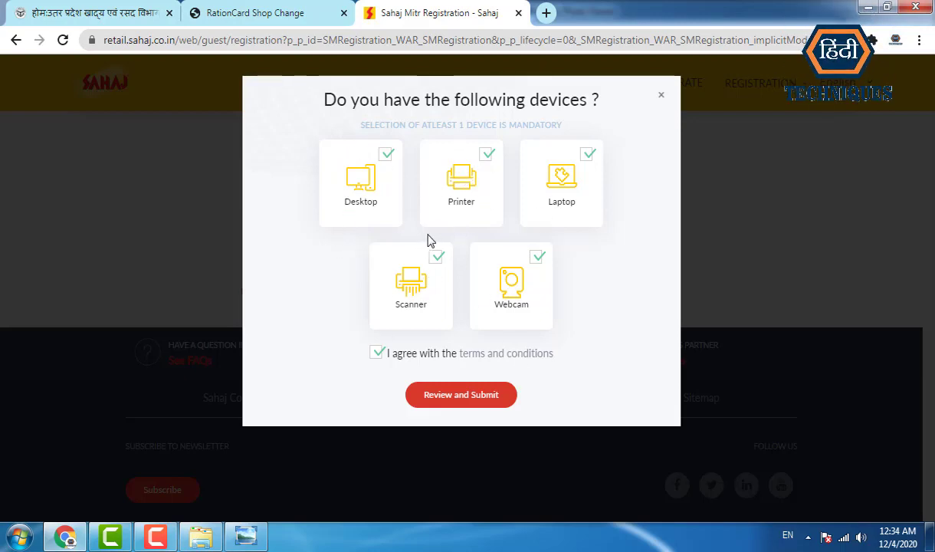
click(450, 396)
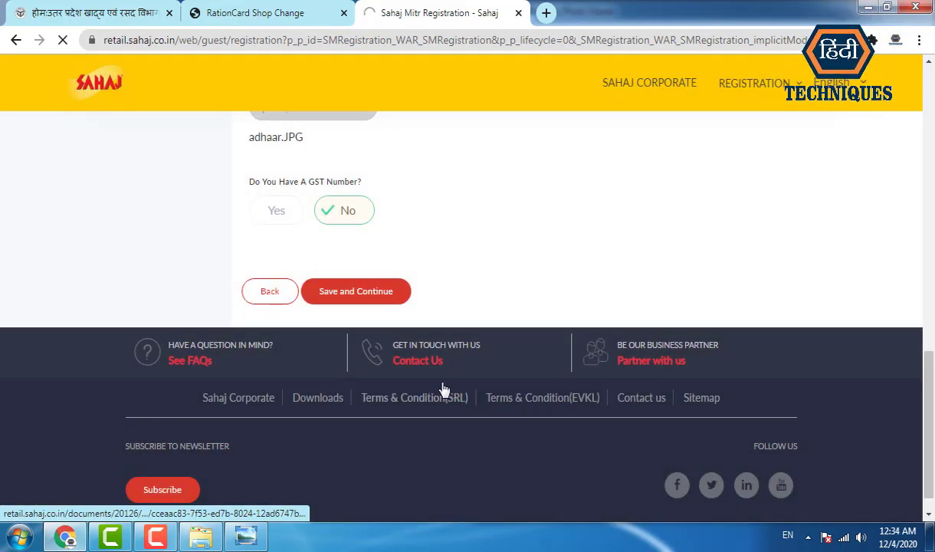
scroll(475, 304, up, 5)
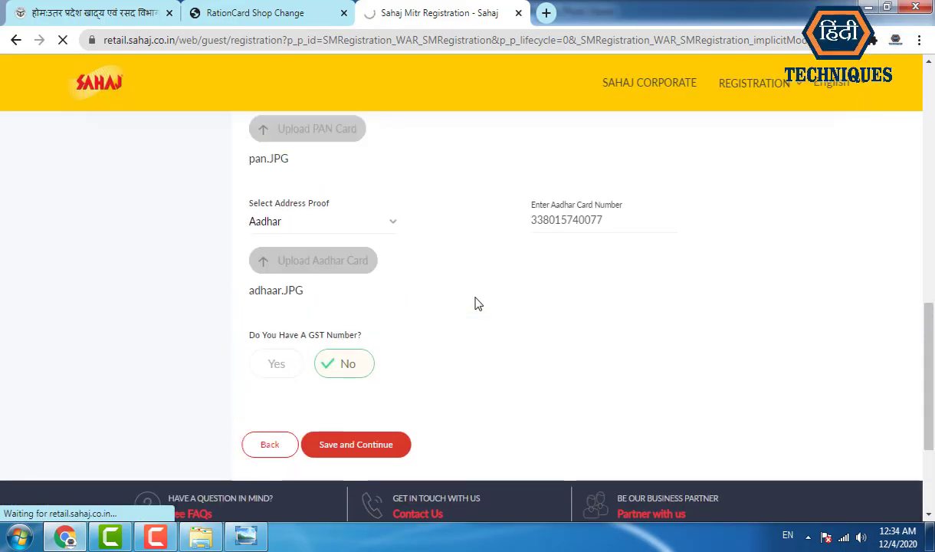
scroll(475, 303, up, 4)
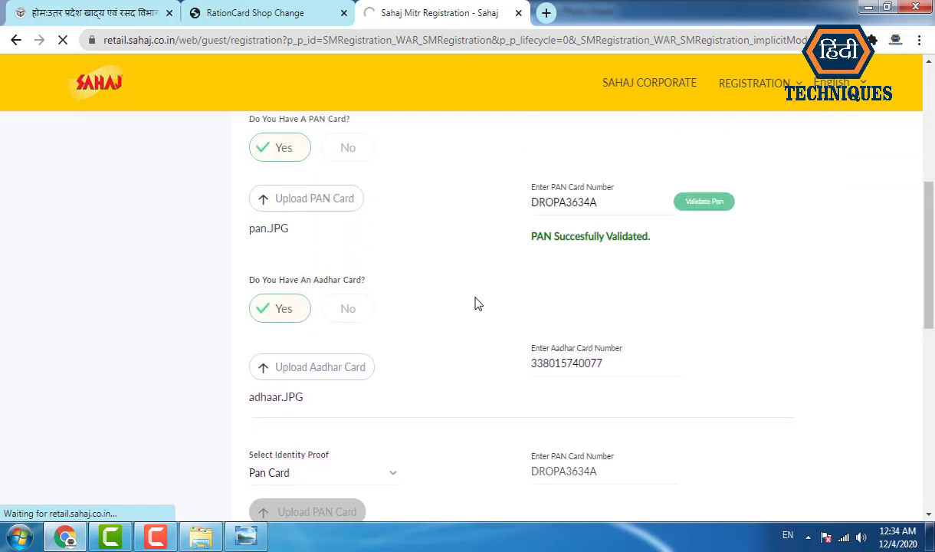
scroll(482, 295, down, 2)
scroll(467, 273, down, 7)
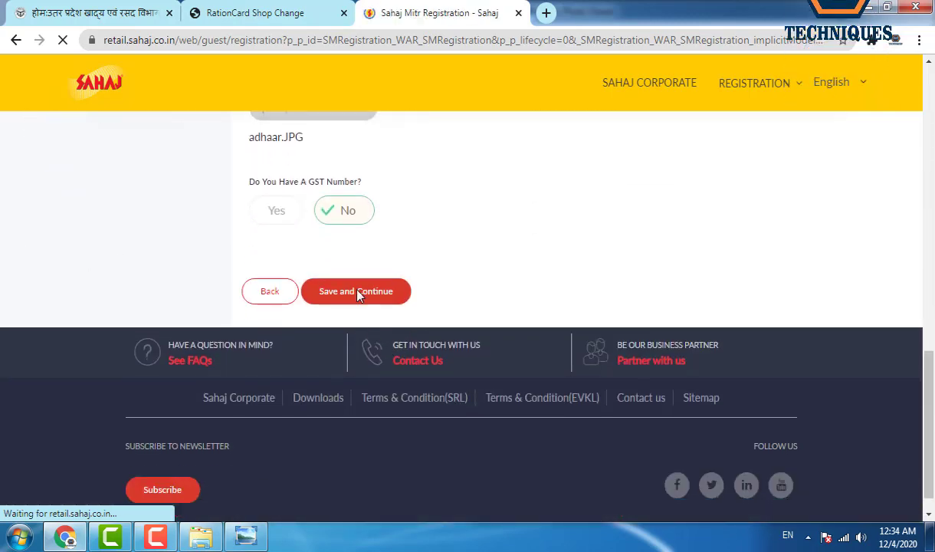
click(357, 291)
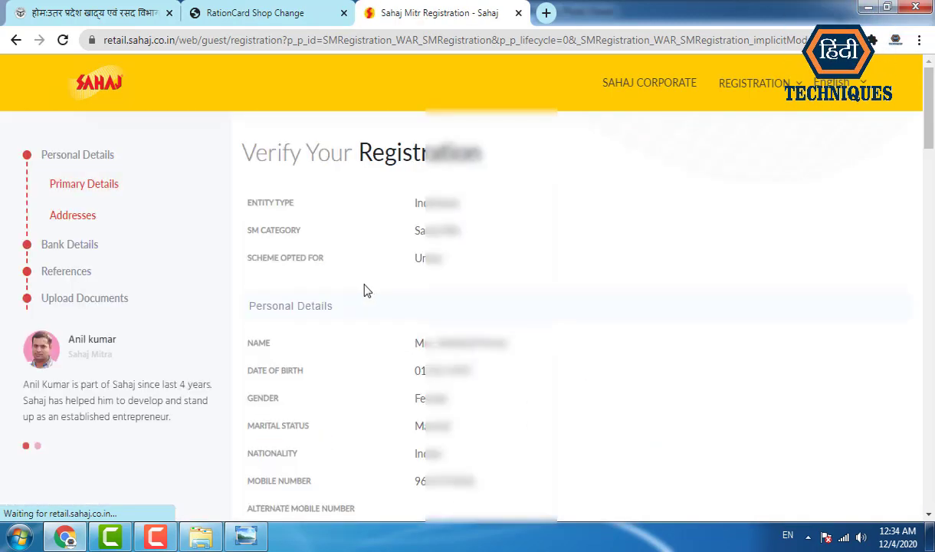
- Review all entries on the registration verification page and submit the registration form
drag(243, 153, 517, 172)
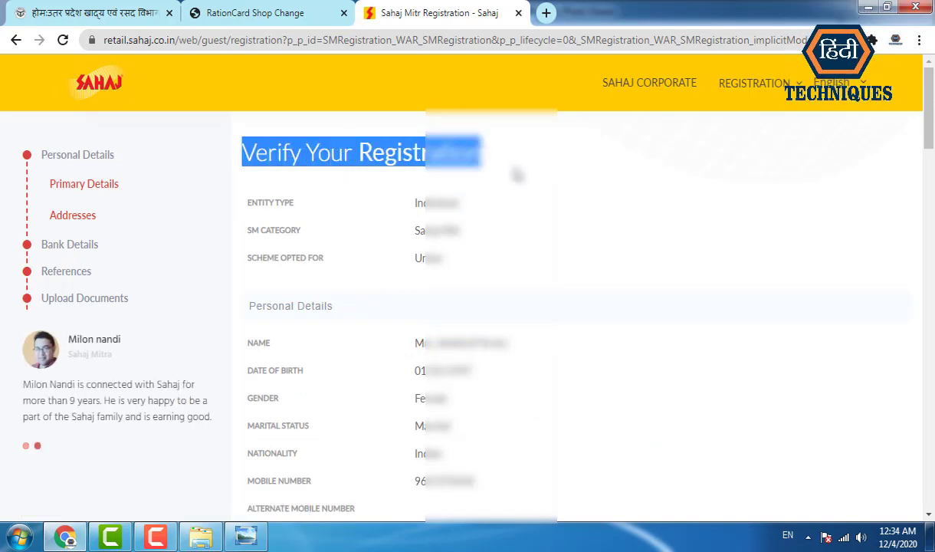
click(514, 173)
drag(932, 104, 854, 414)
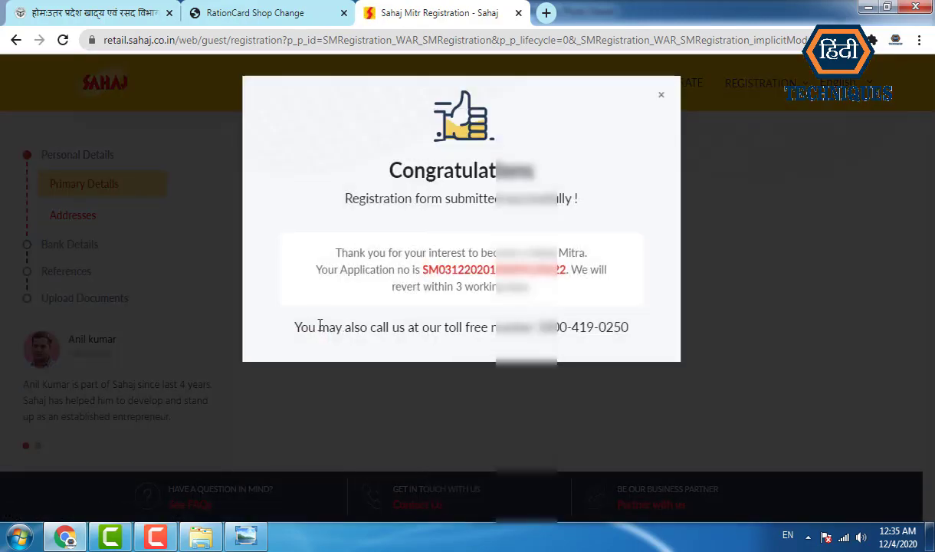
- Open the Snipping Tool and capture the registration confirmation message with the application number
click(19, 537)
click(101, 156)
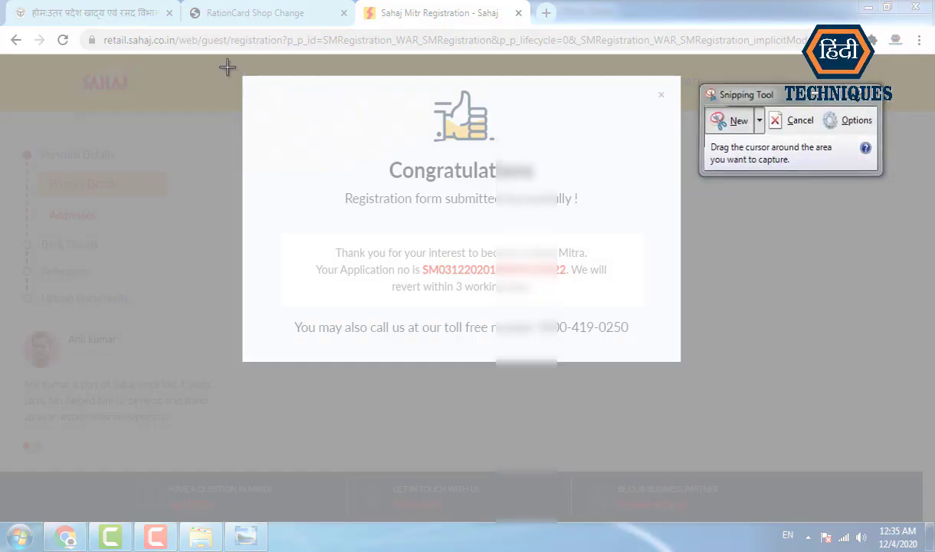
drag(227, 67, 704, 374)
- Save the captured confirmation to the Desktop as a JPEG file named GHFHFGFGHG and close the Snipping Tool
click(173, 34)
click(215, 71)
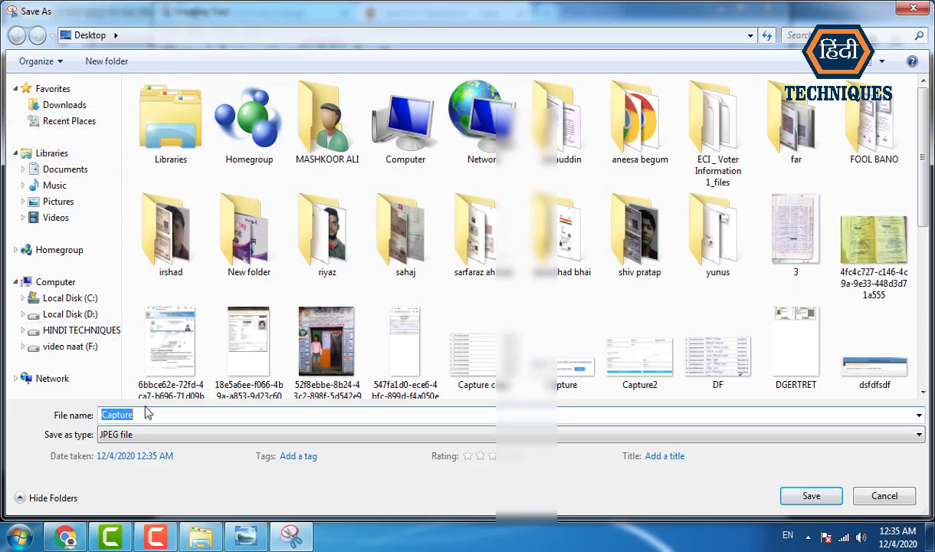
text(GHFHFGFGHG)
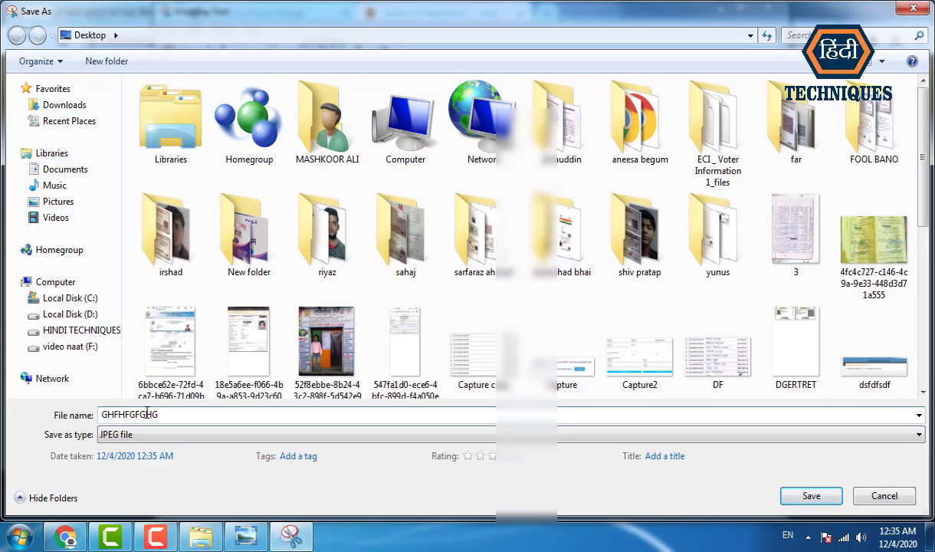
click(789, 502)
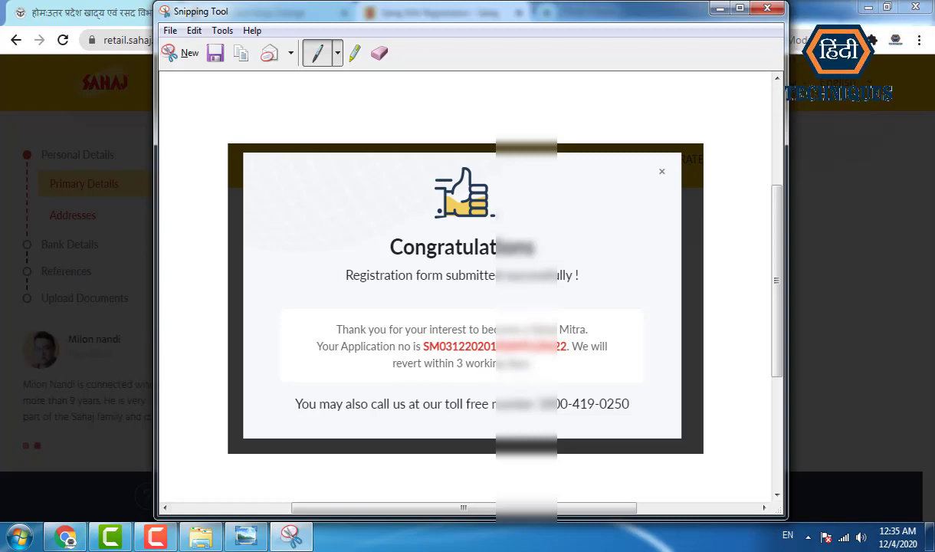
click(766, 9)
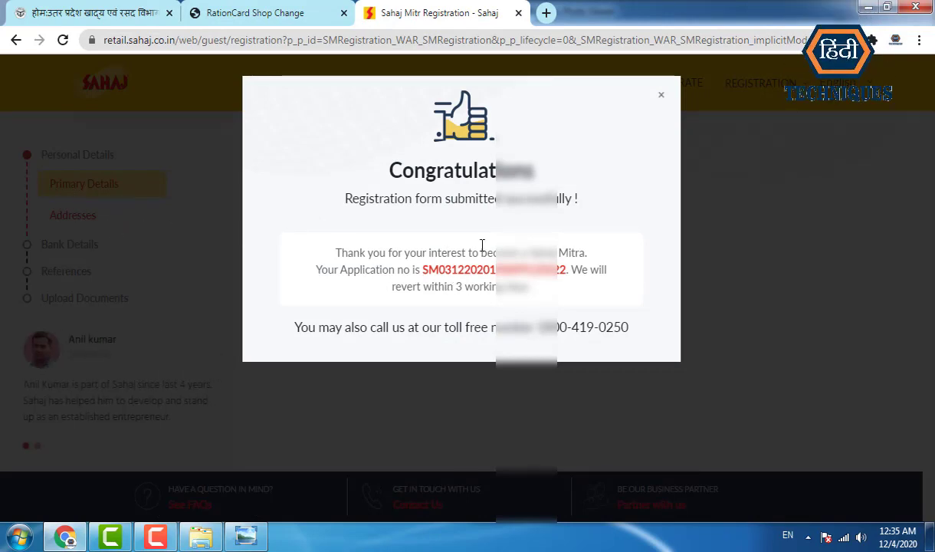
- Dismiss the confirmation message, check the registration options on the Sahaj home page and activate the login form's Username field
click(660, 96)
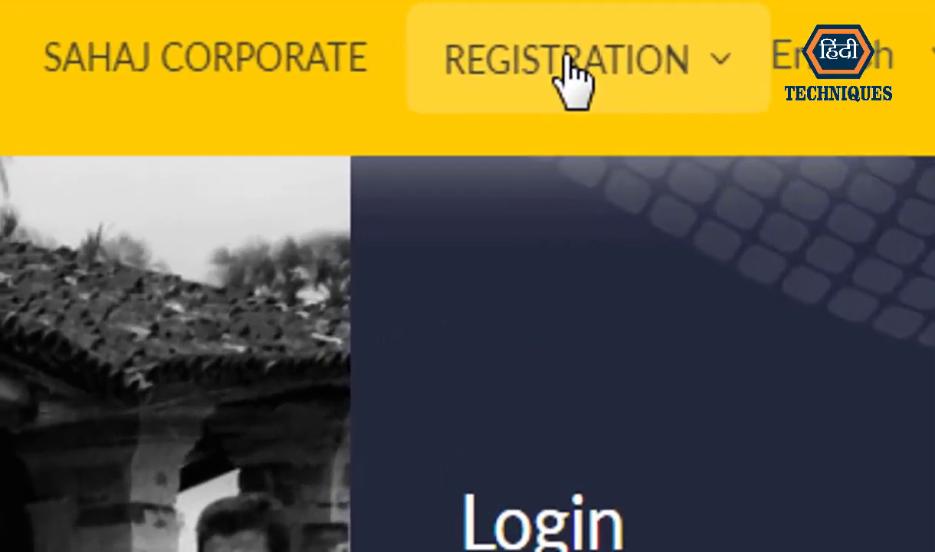
click(756, 84)
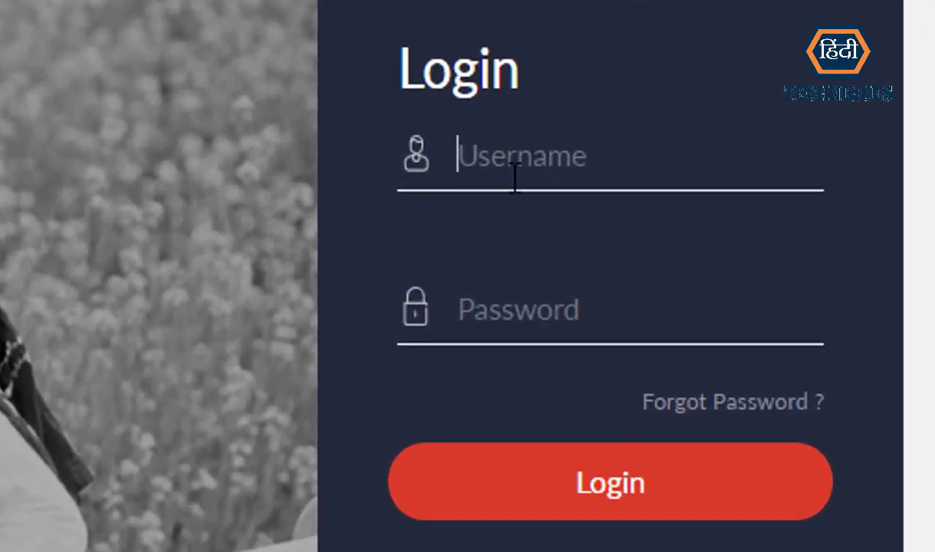
click(607, 153)
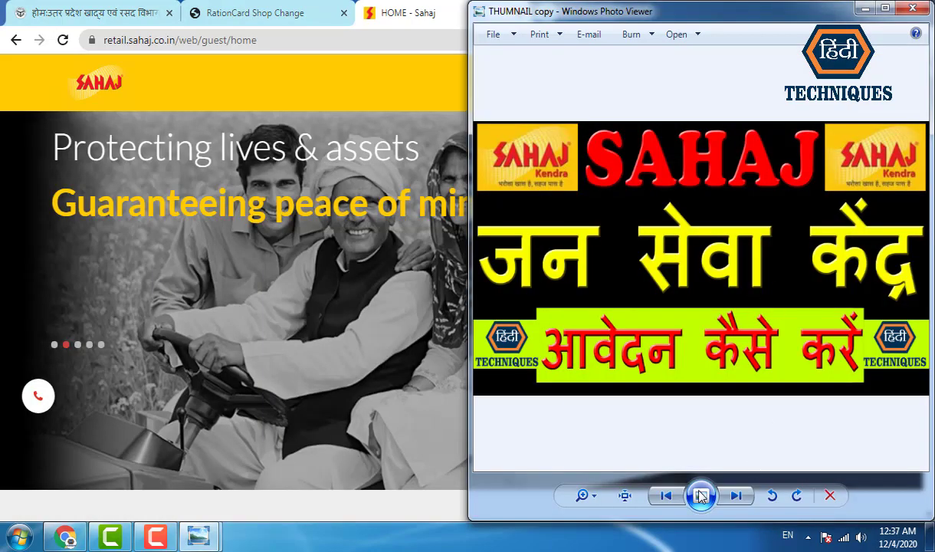
- Show the THUMNAIL copy image full screen as a slide show in Windows Photo Viewer
click(700, 495)
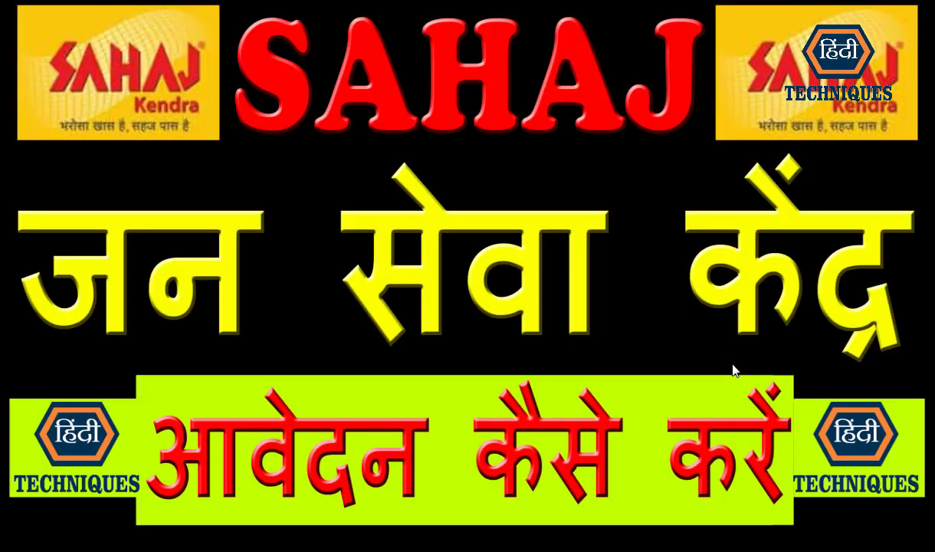